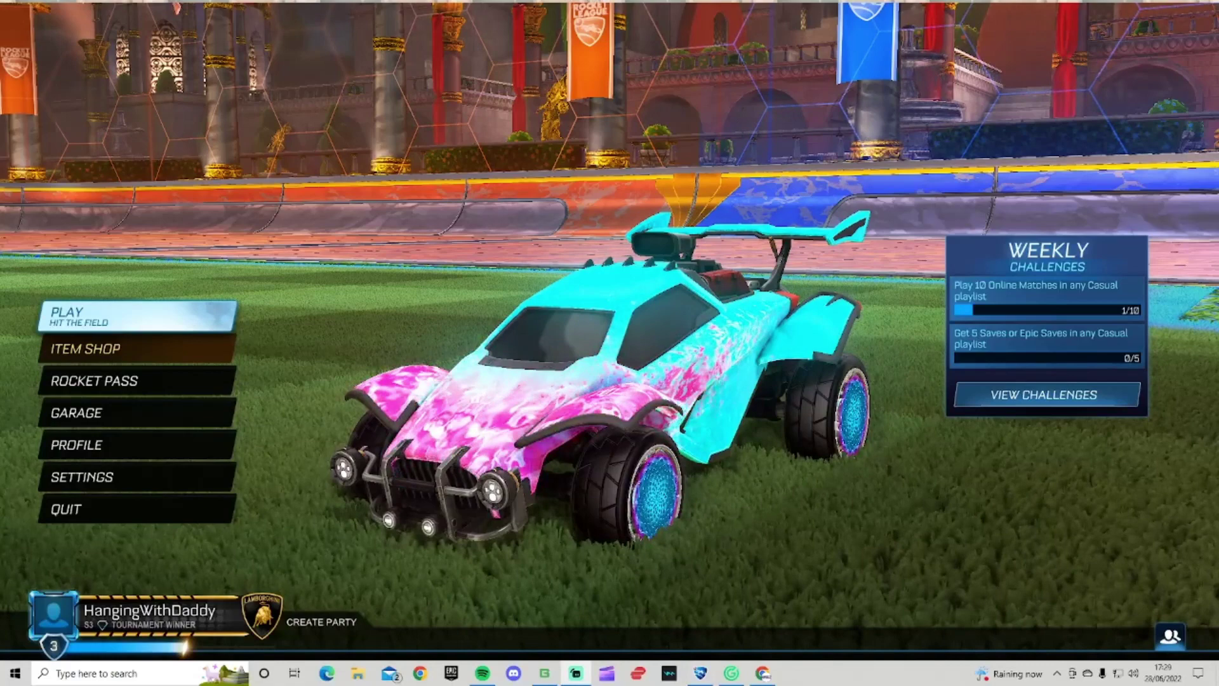
Switch to Chrome, search Google for "bakkes mod" and open the BakkesMod website.
key("Down")
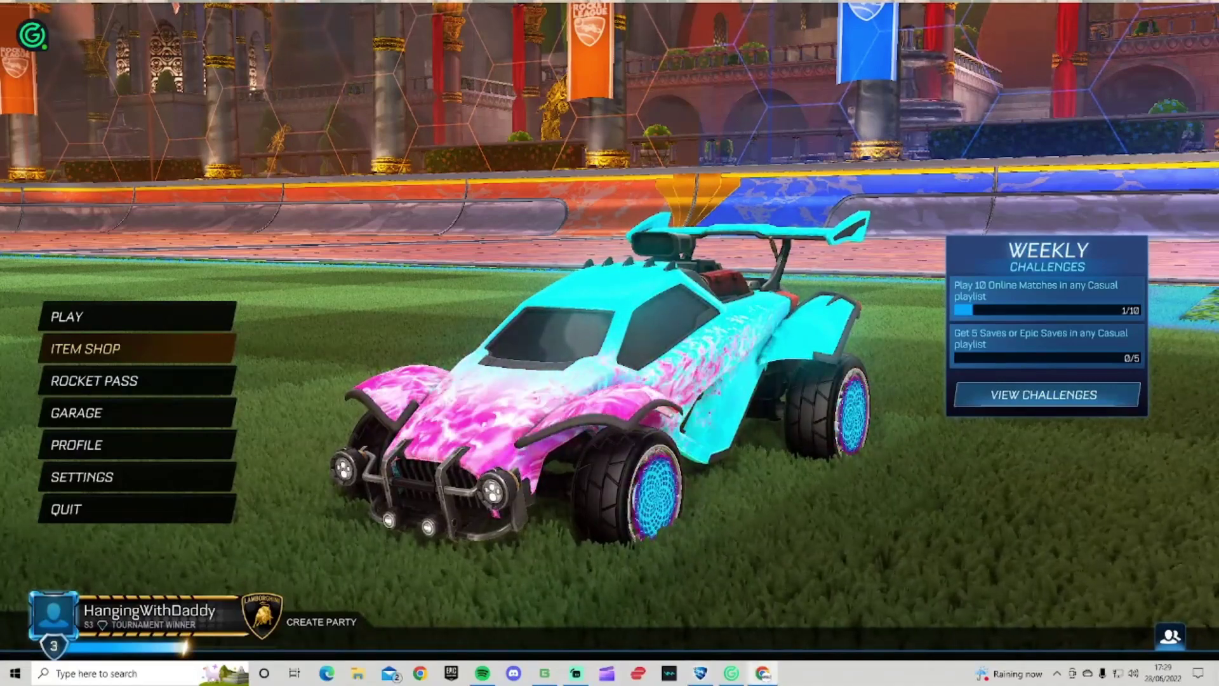
left_click_drag(1218, 39, 623, 0)
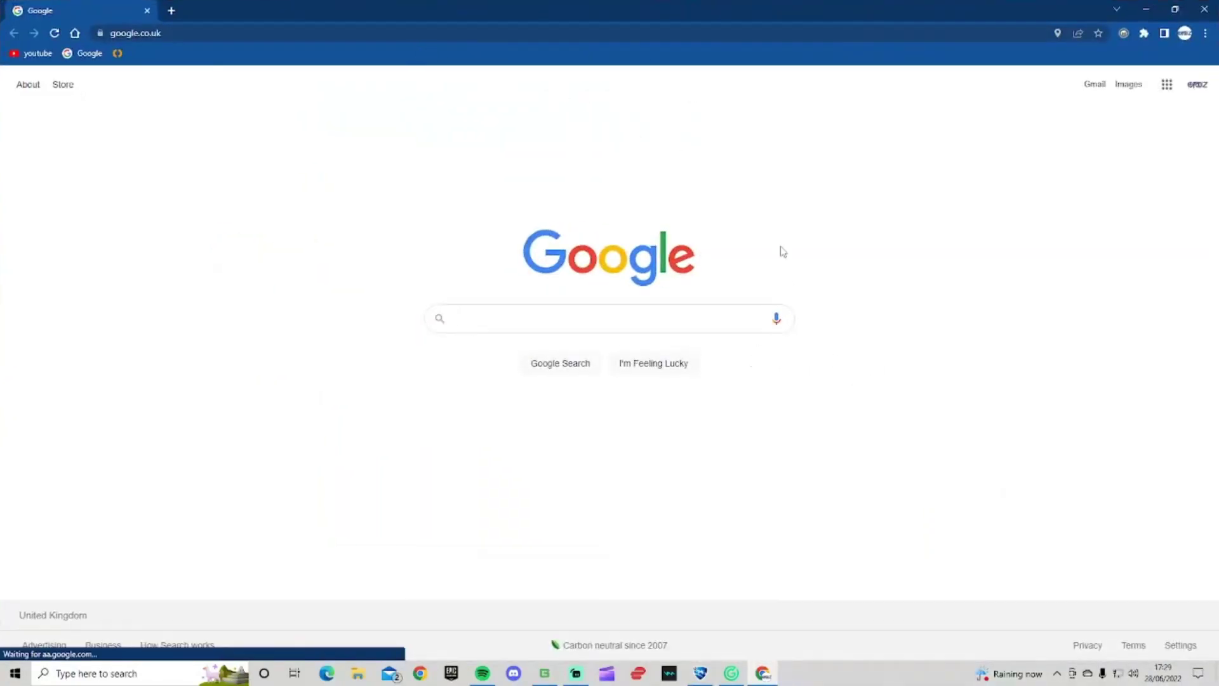
left_click(526, 311)
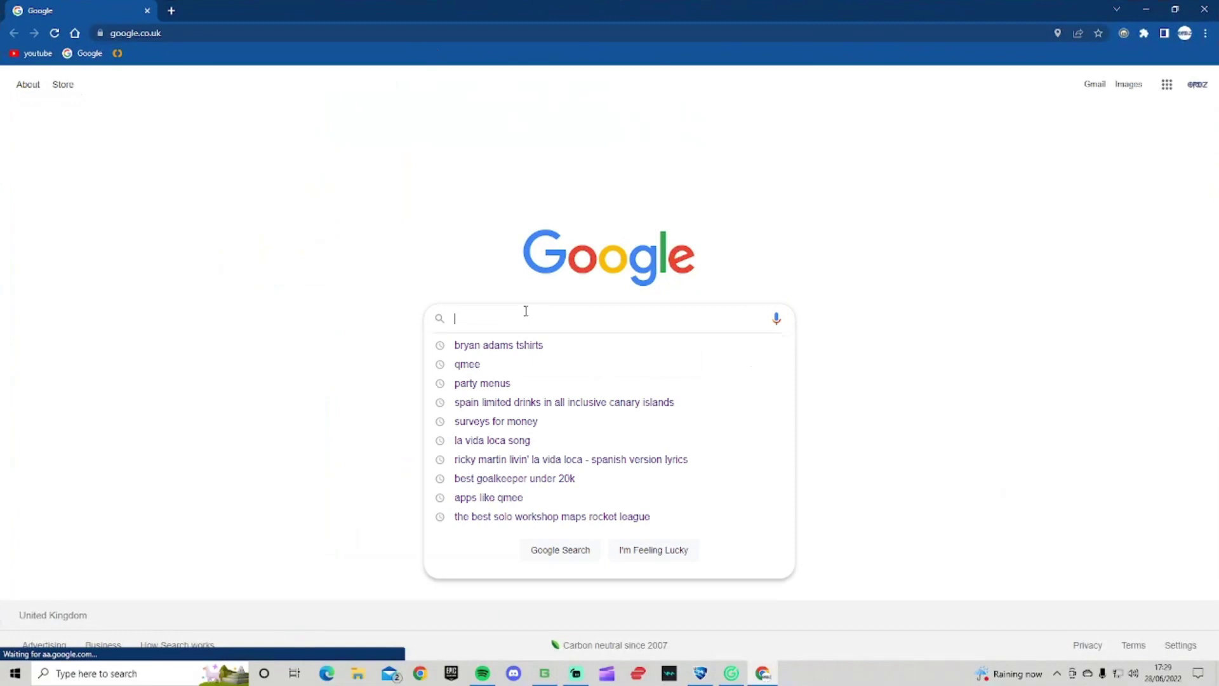
type("bakkes mod")
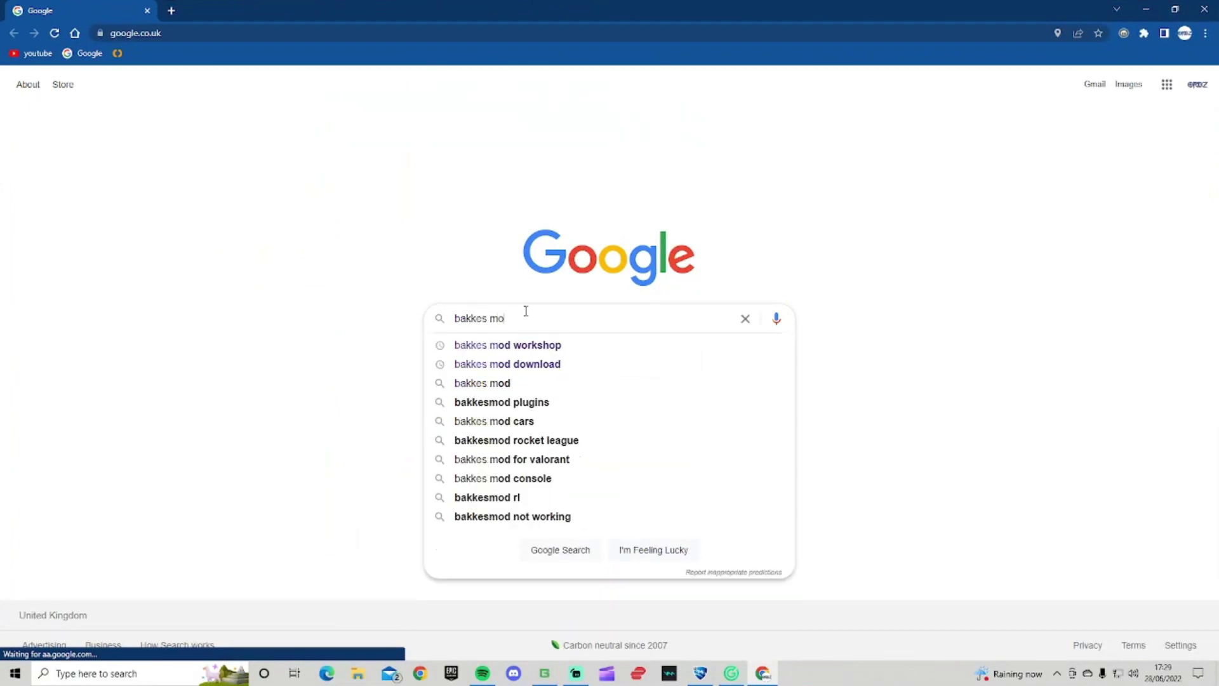
key("Return")
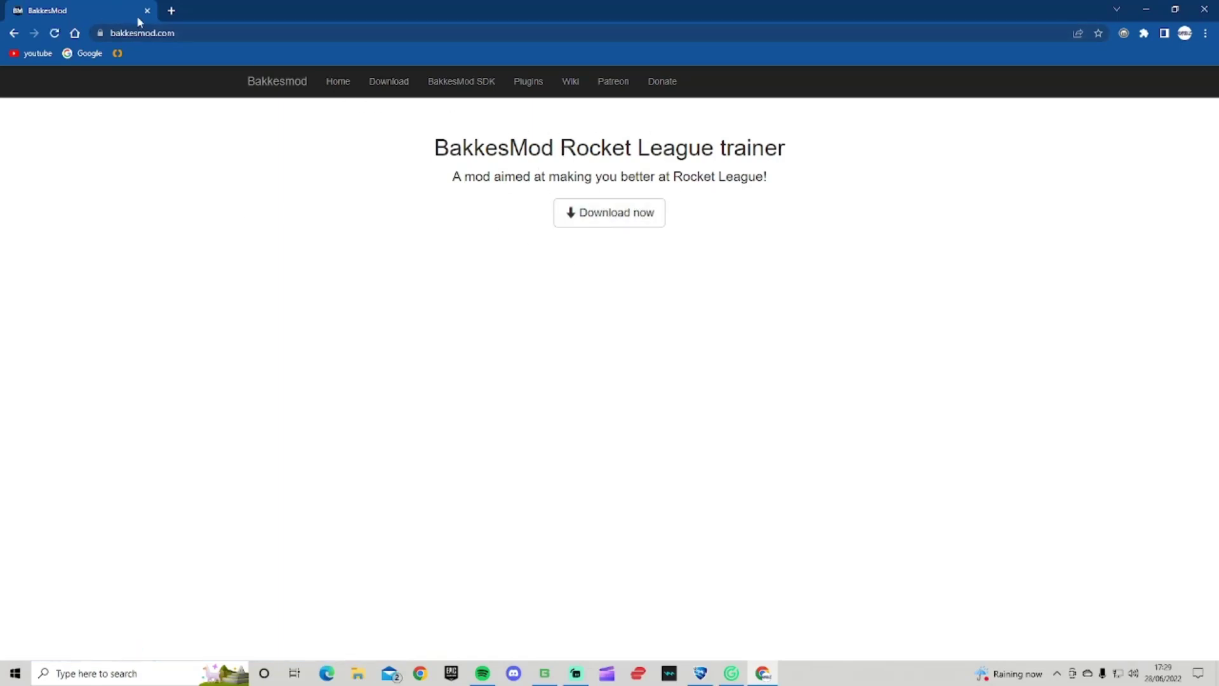
Search for "bakkes mod workshop" in a new browser tab and open the Workshop Map Loader & Downloader plugin page.
left_click(172, 11)
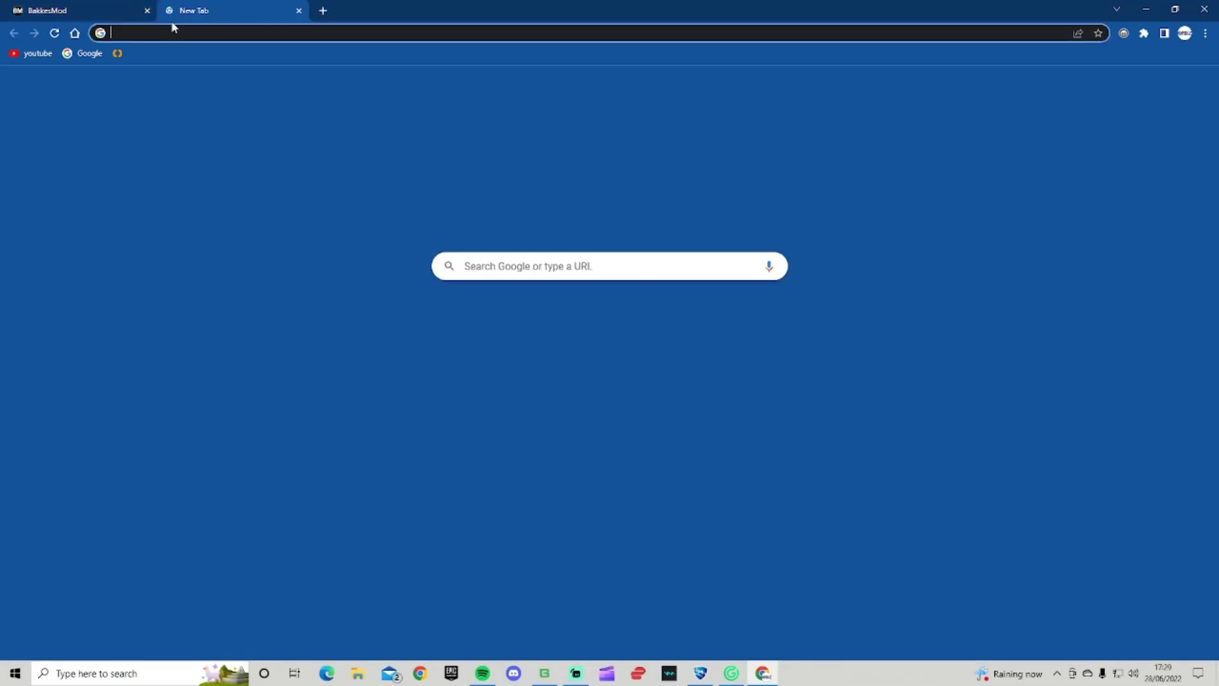
type("bakkes")
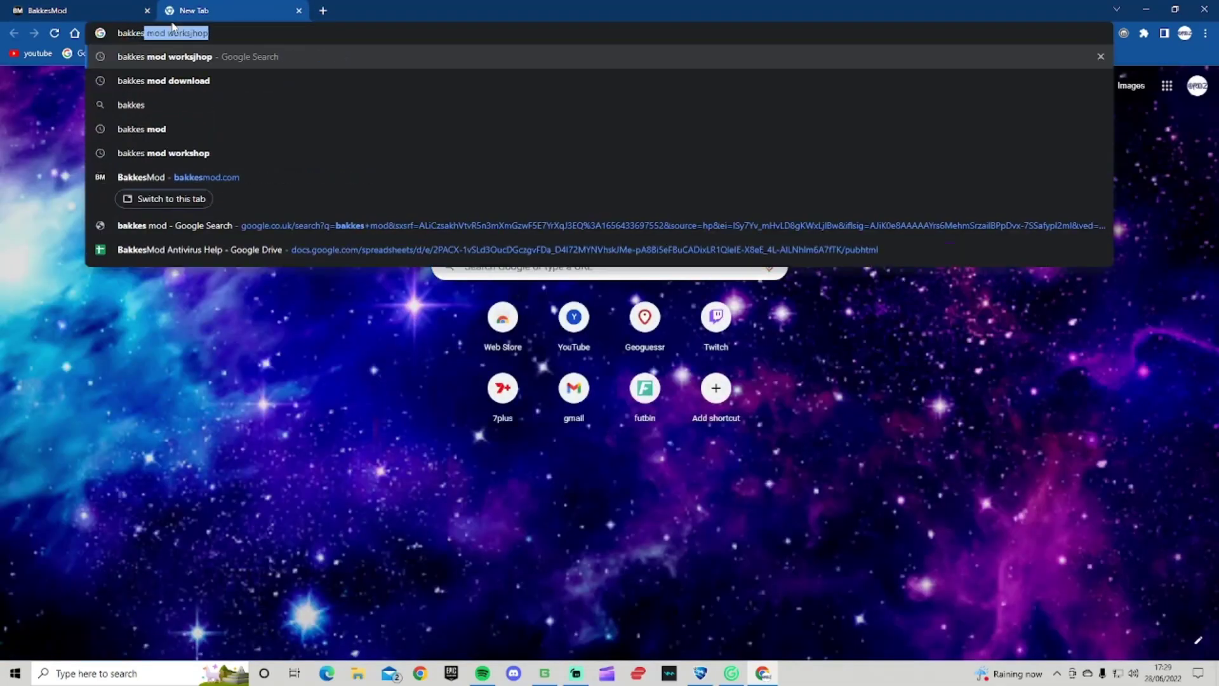
left_click(207, 151)
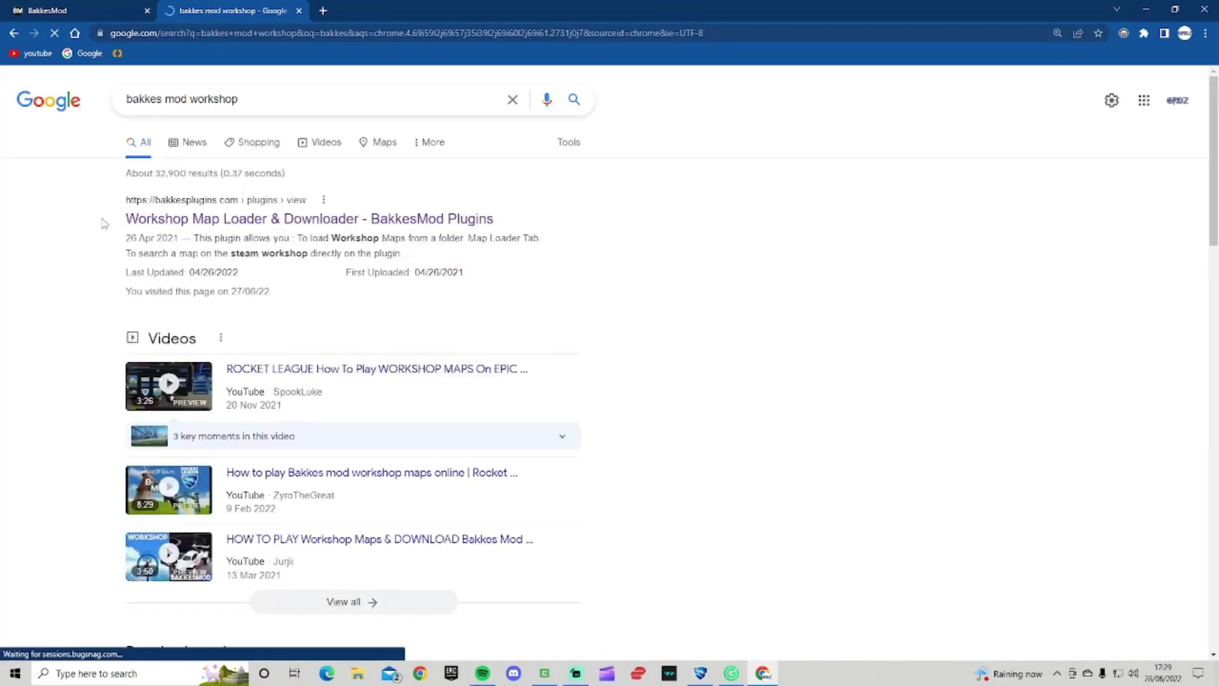
left_click_drag(93, 224, 371, 221)
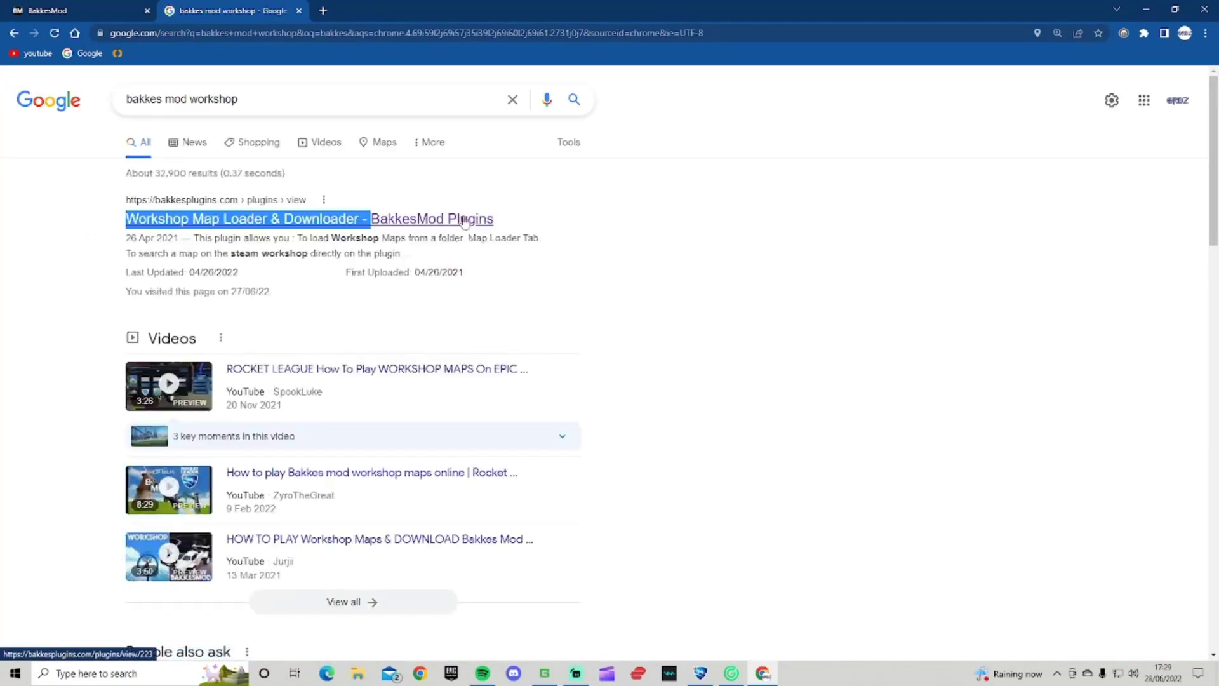
left_click(390, 229)
left_click(348, 219)
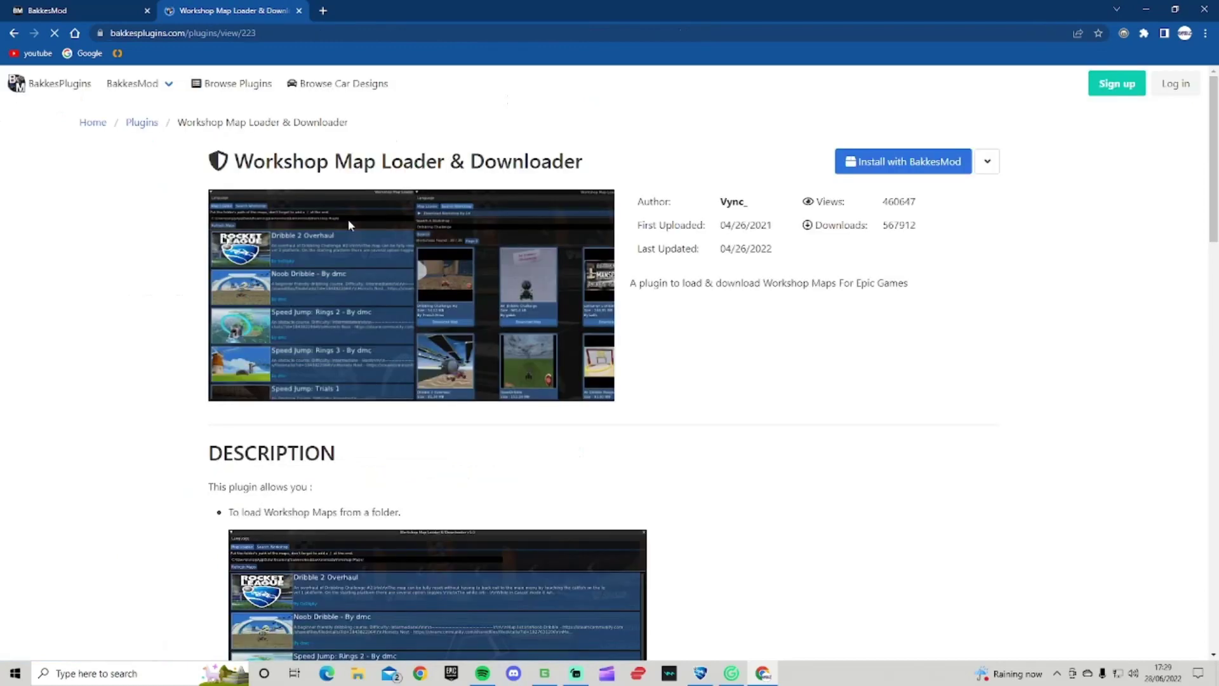
Start the plugin's installation with BakkesMod, decline opening plugininstaller and dismiss the installation instructions.
left_click(899, 163)
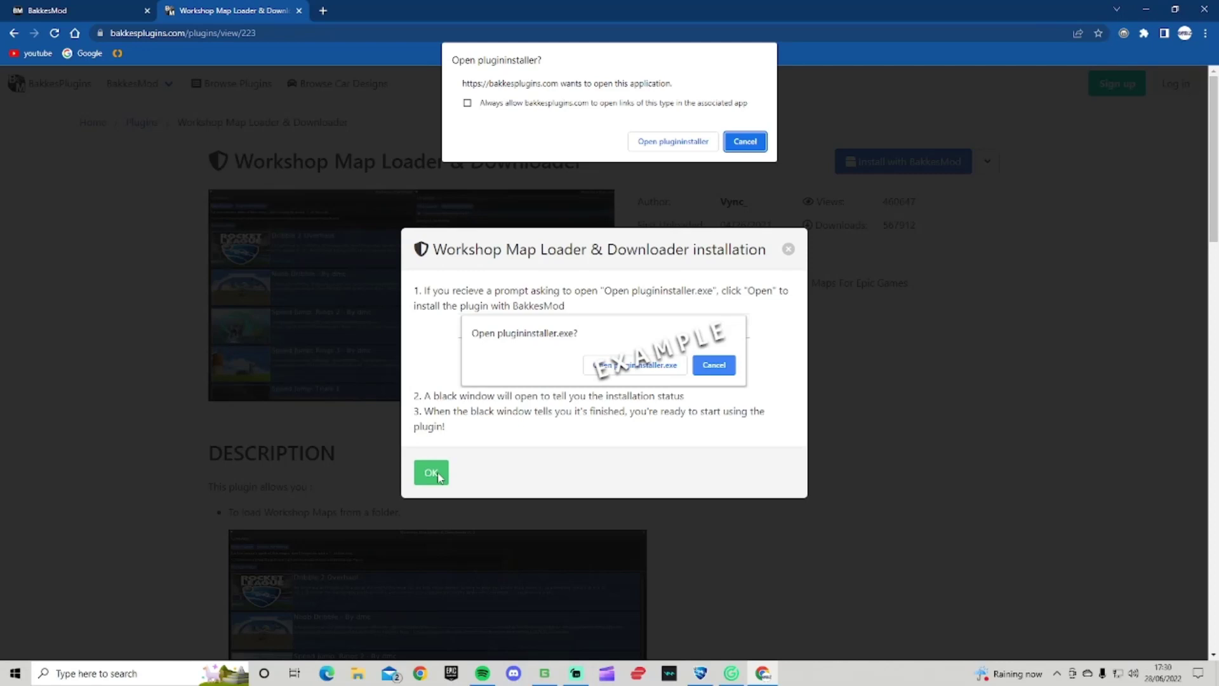
left_click(759, 142)
left_click(430, 487)
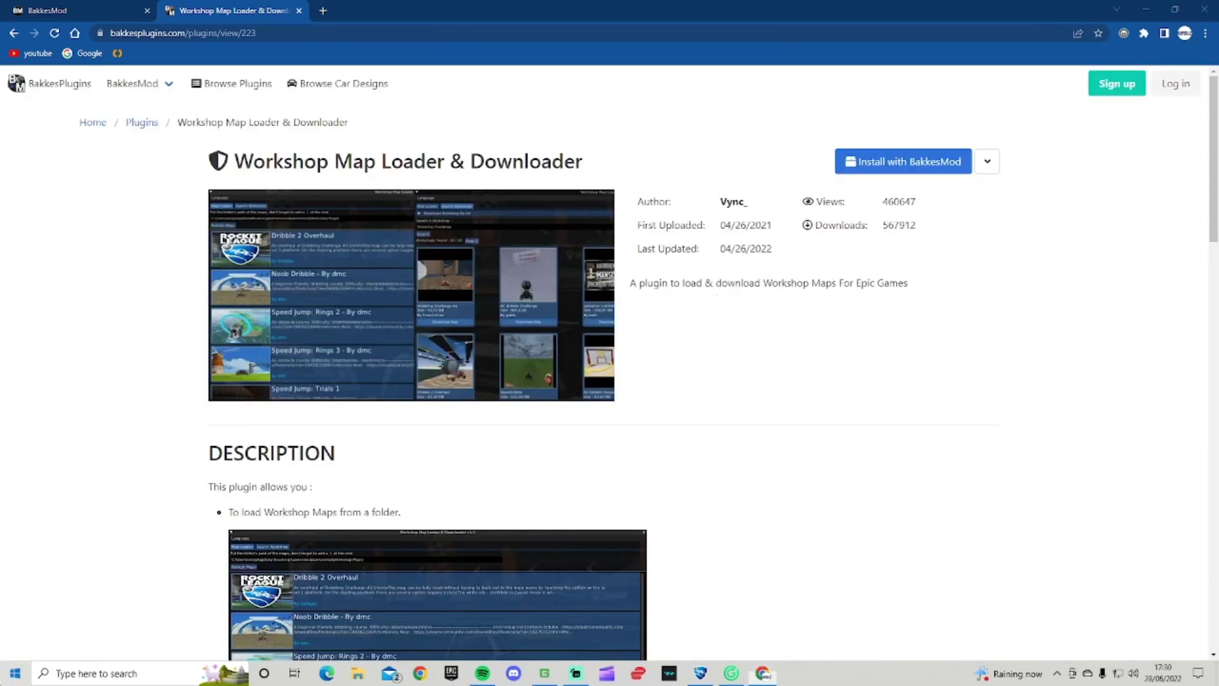
left_click(11, 675)
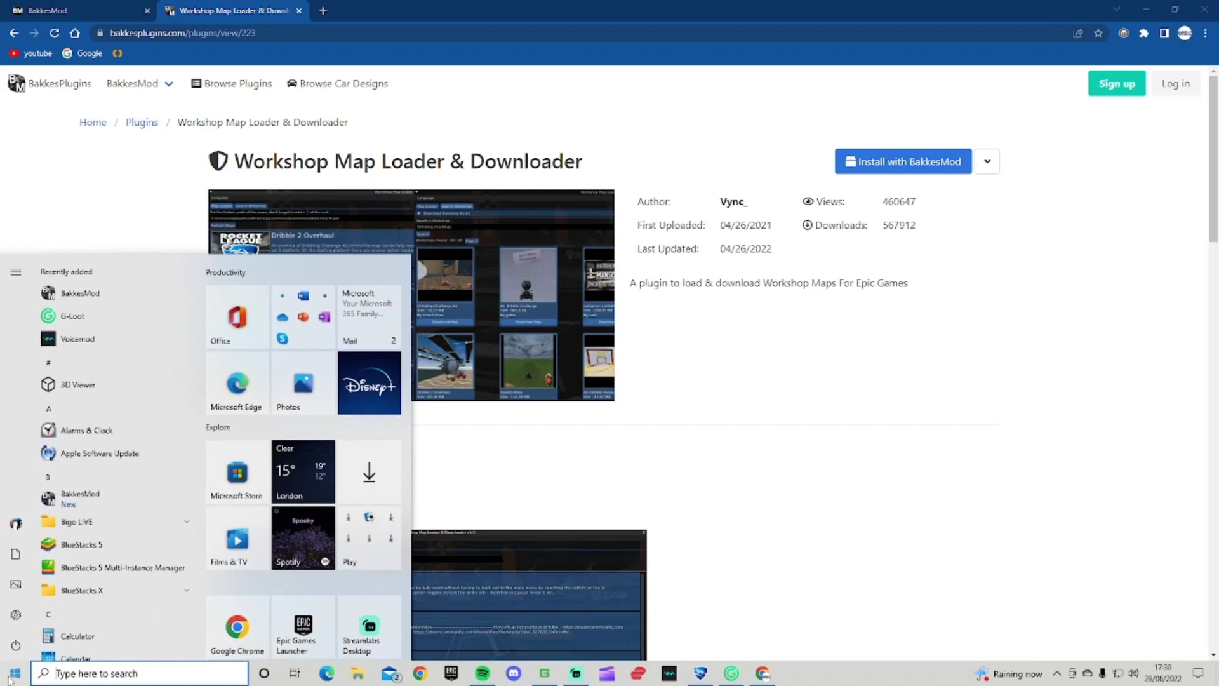
type("bak")
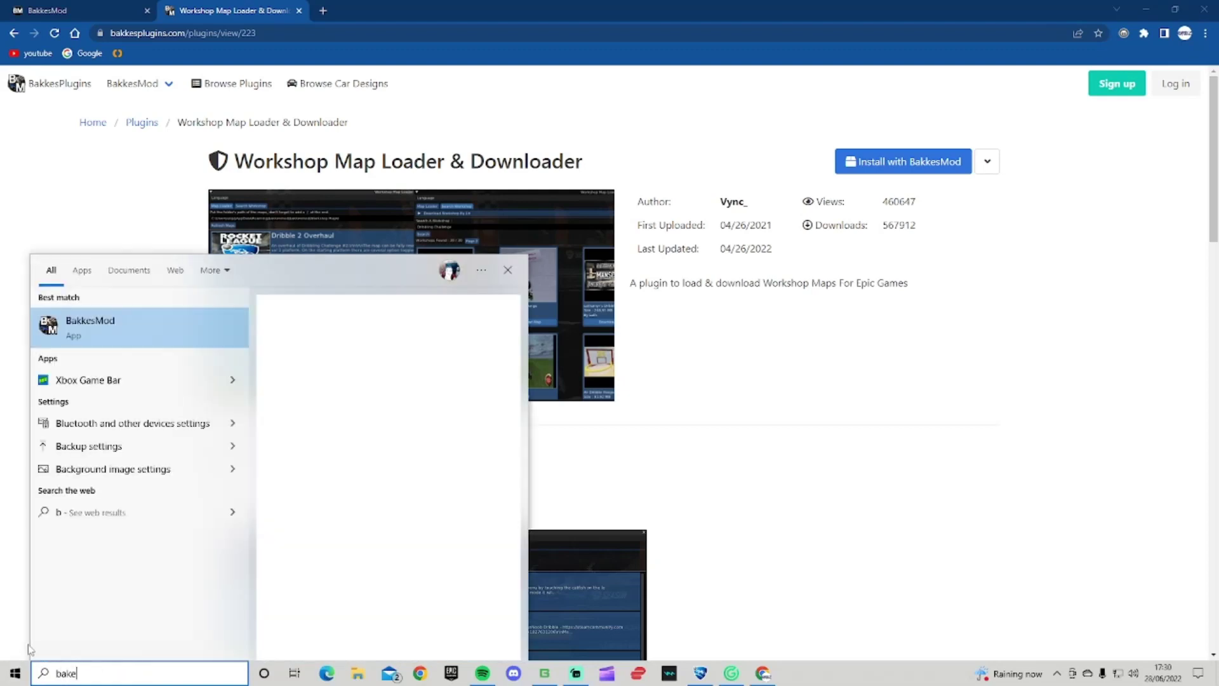
type("e")
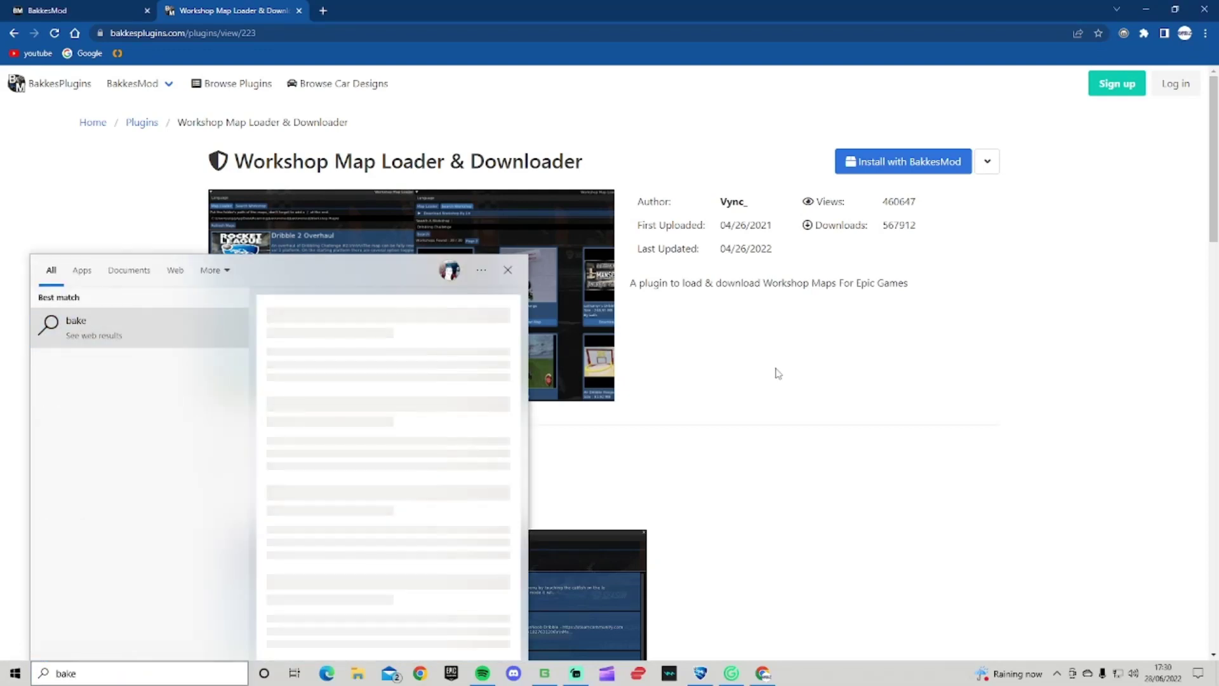
key("Return")
Find the BakkesMod app through Windows search and launch it.
key("super")
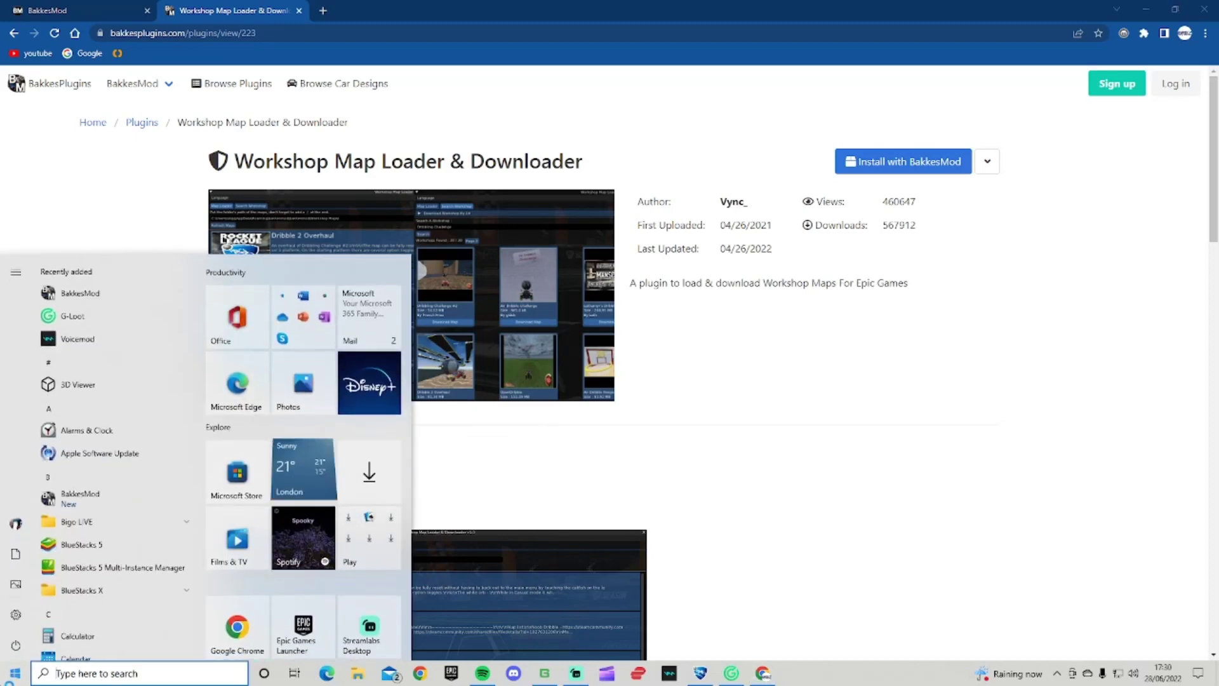
type("bak")
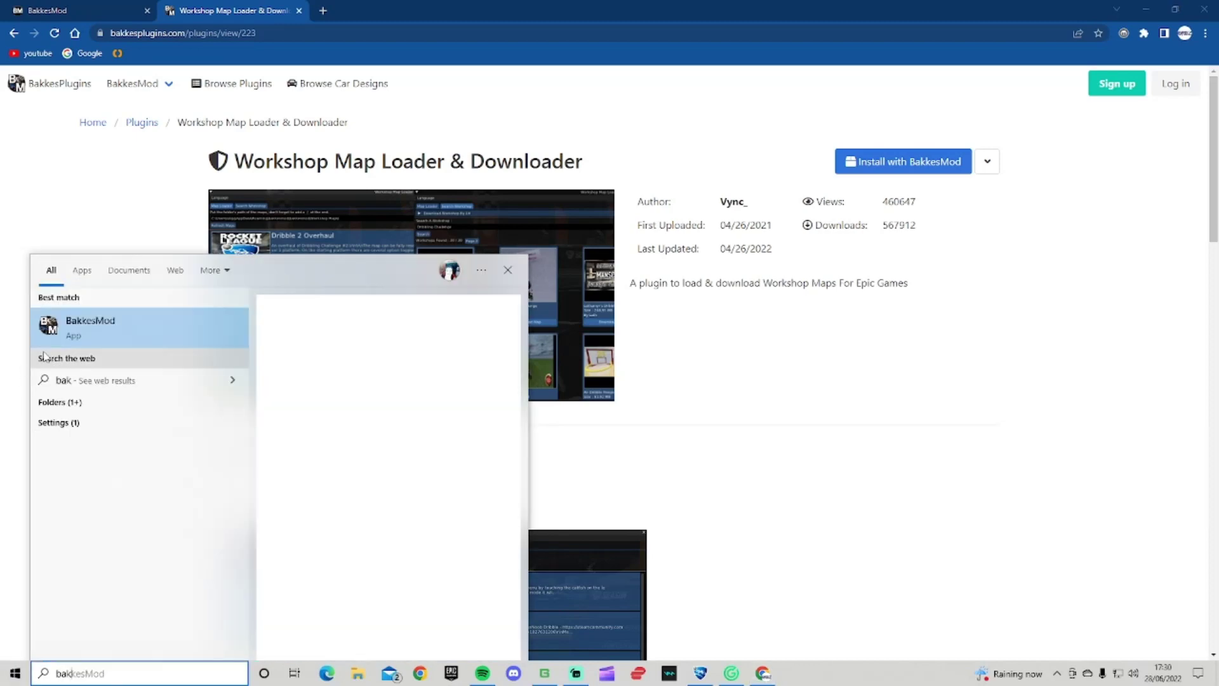
left_click(74, 341)
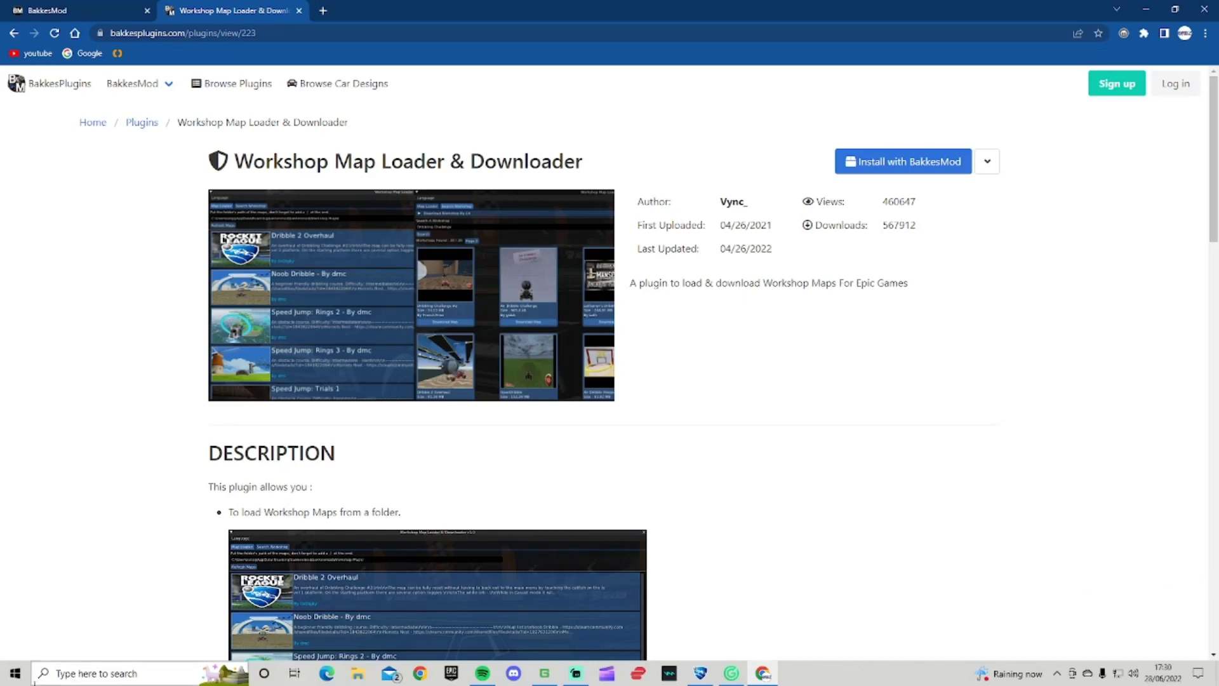
key("super")
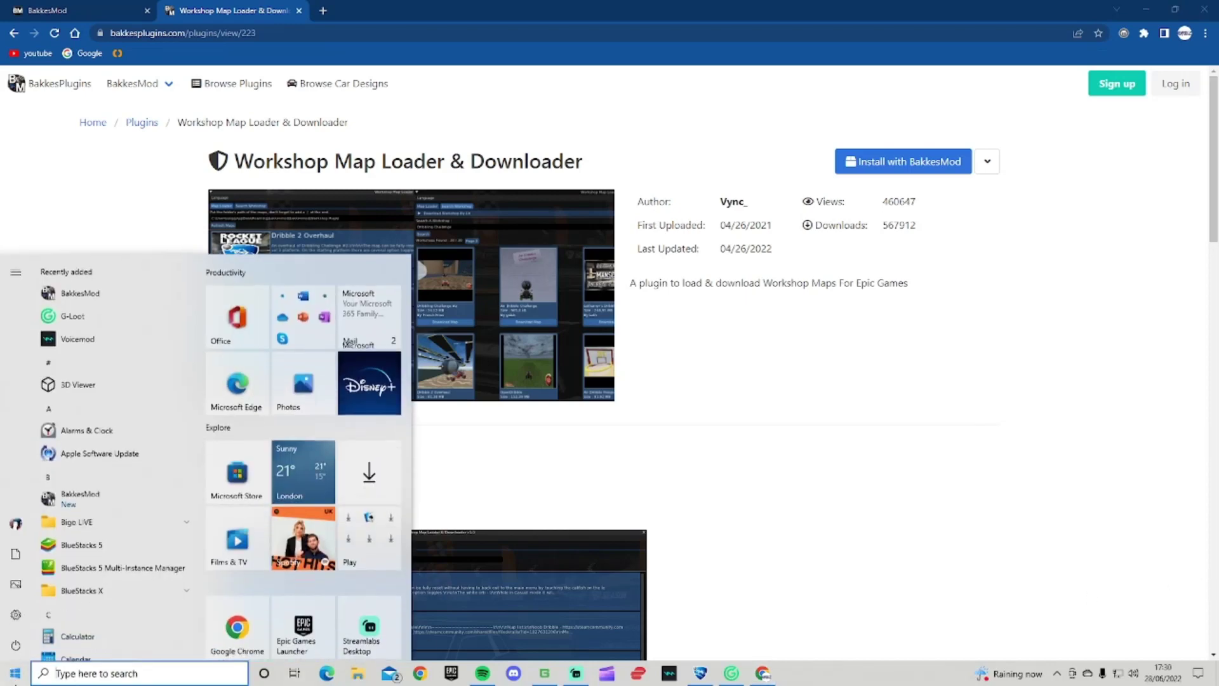
type("ba")
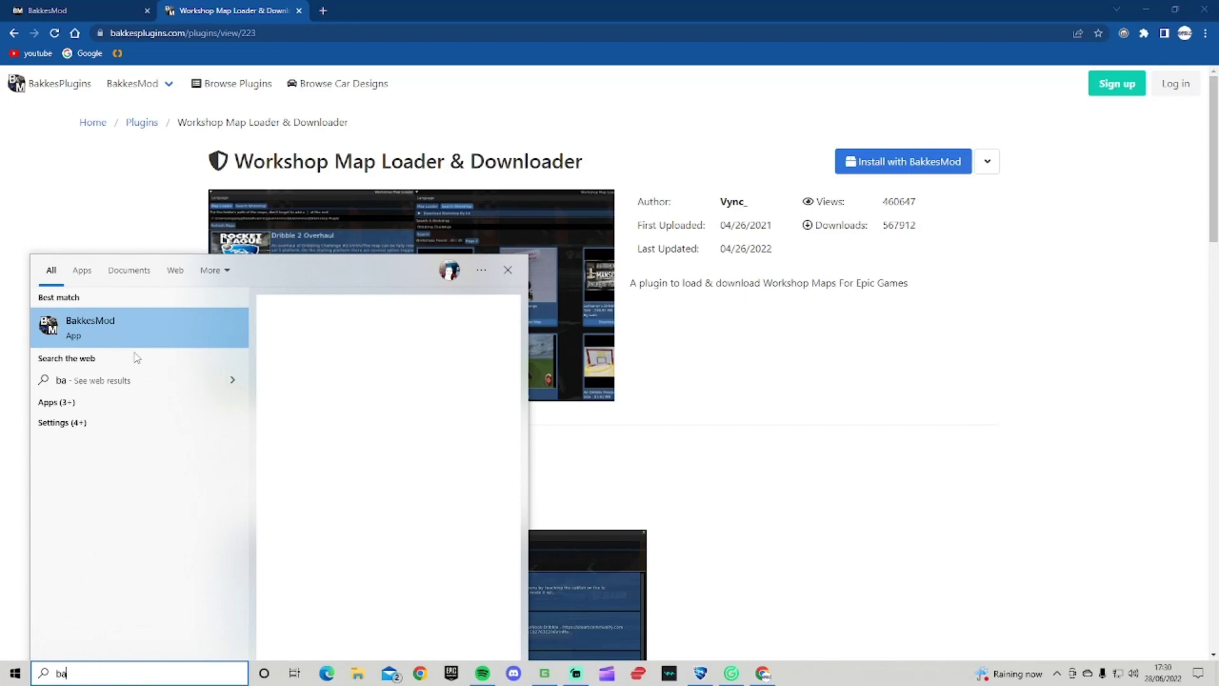
left_click(136, 325)
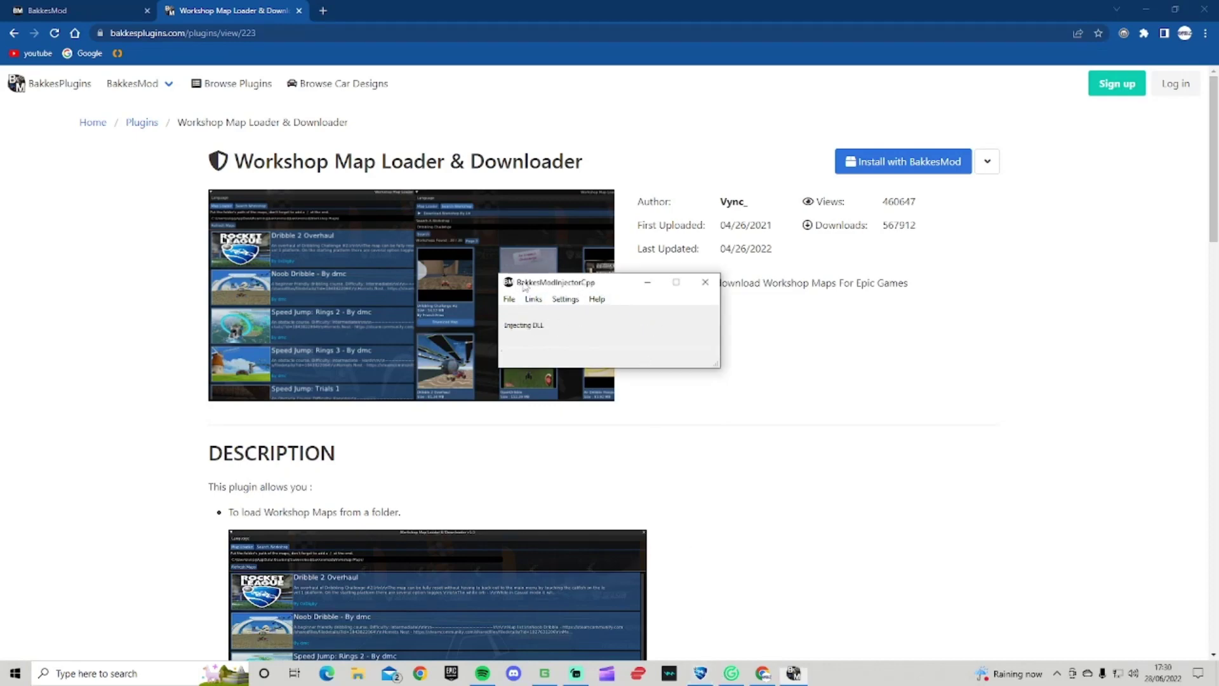
Switch to Rocket League and open the WorkshopMapLoader plugin window from the BakkesMod settings.
left_click_drag(519, 284, 764, 311)
left_click(700, 673)
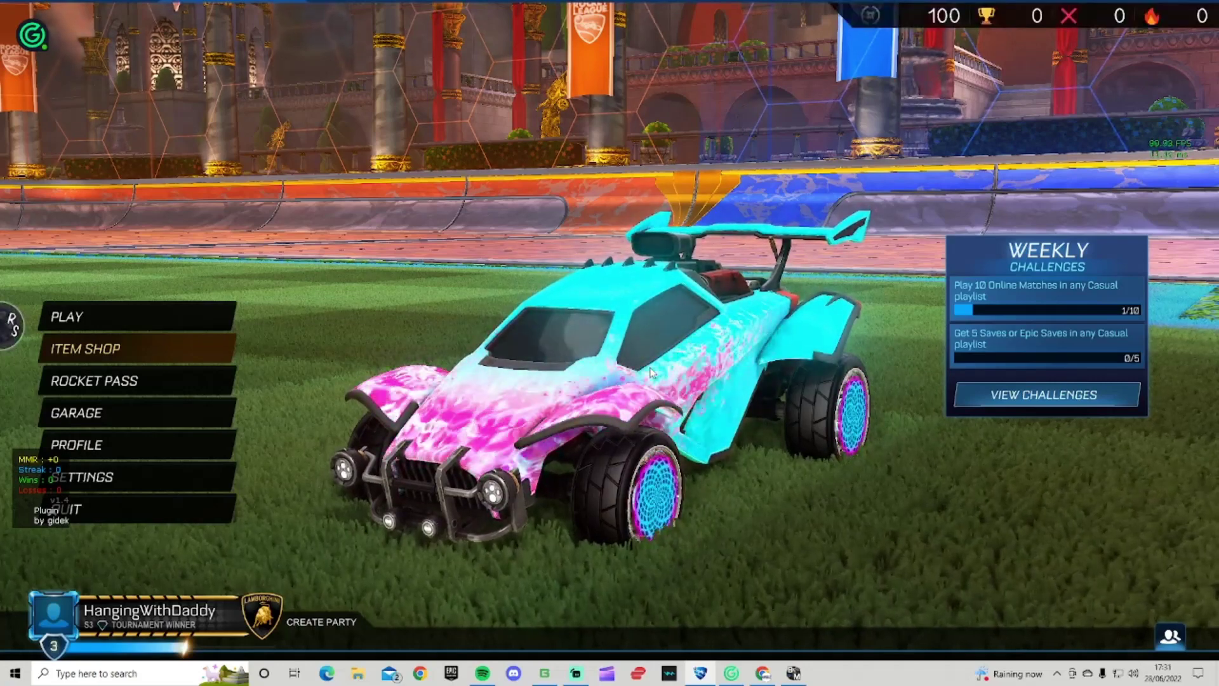
key("F2")
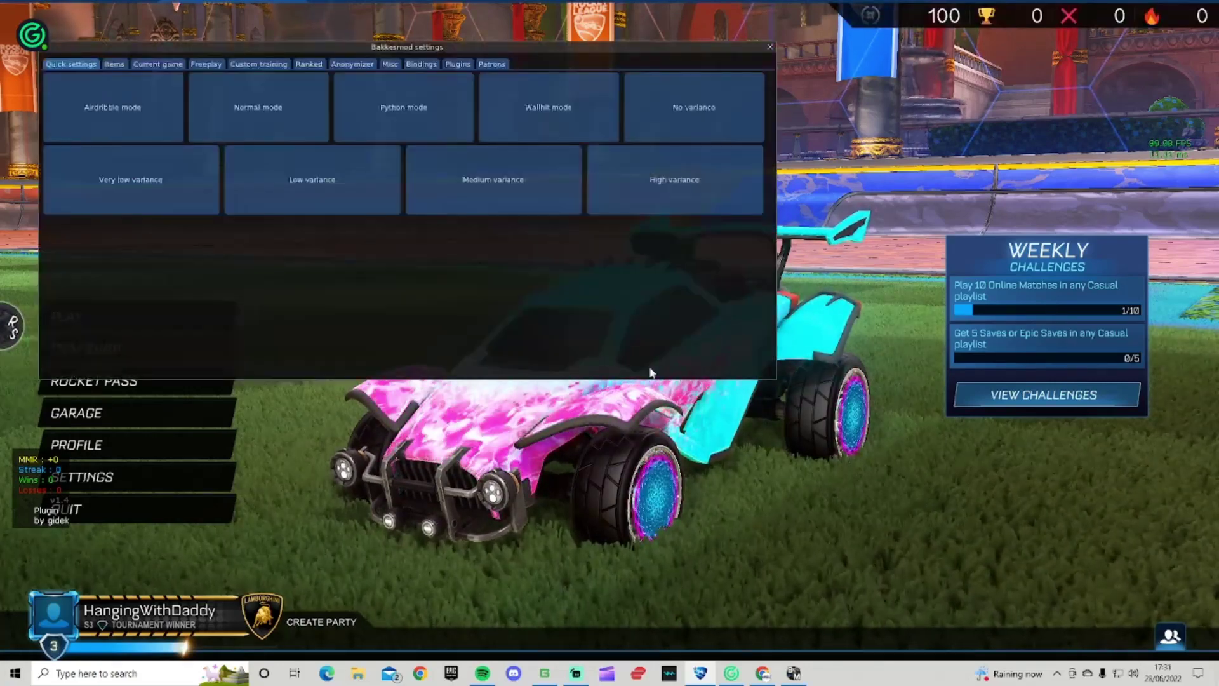
left_click(455, 66)
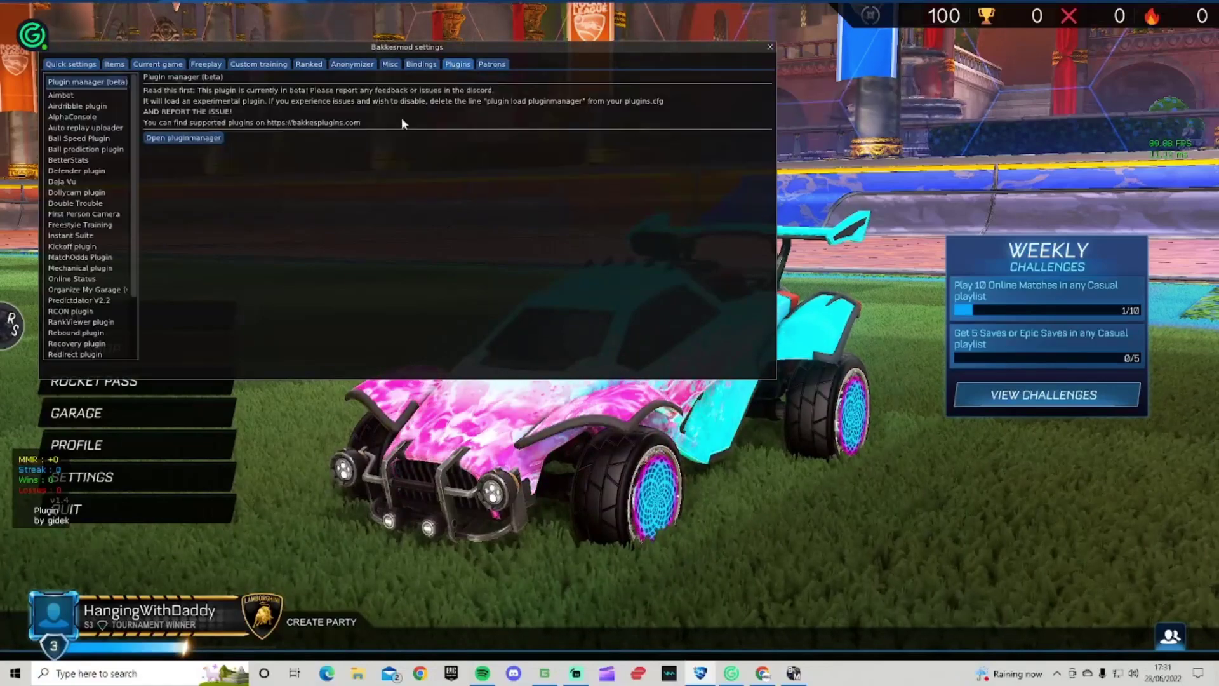
scroll(89, 190, "down", 3)
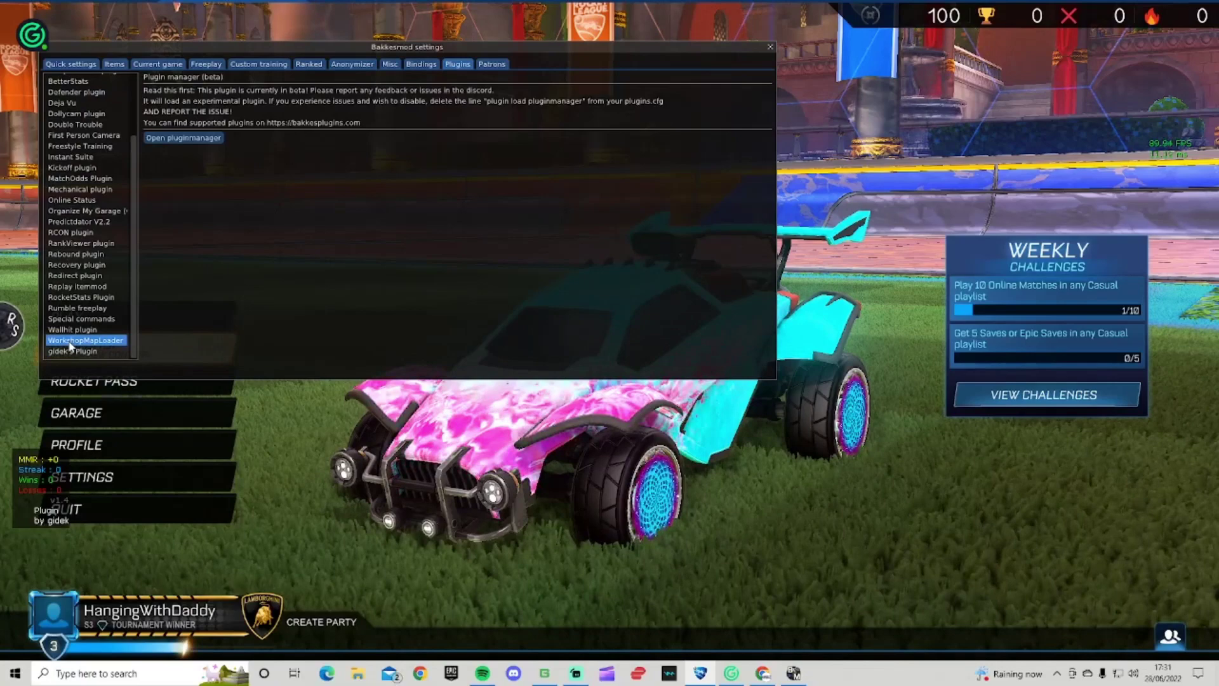
left_click(71, 342)
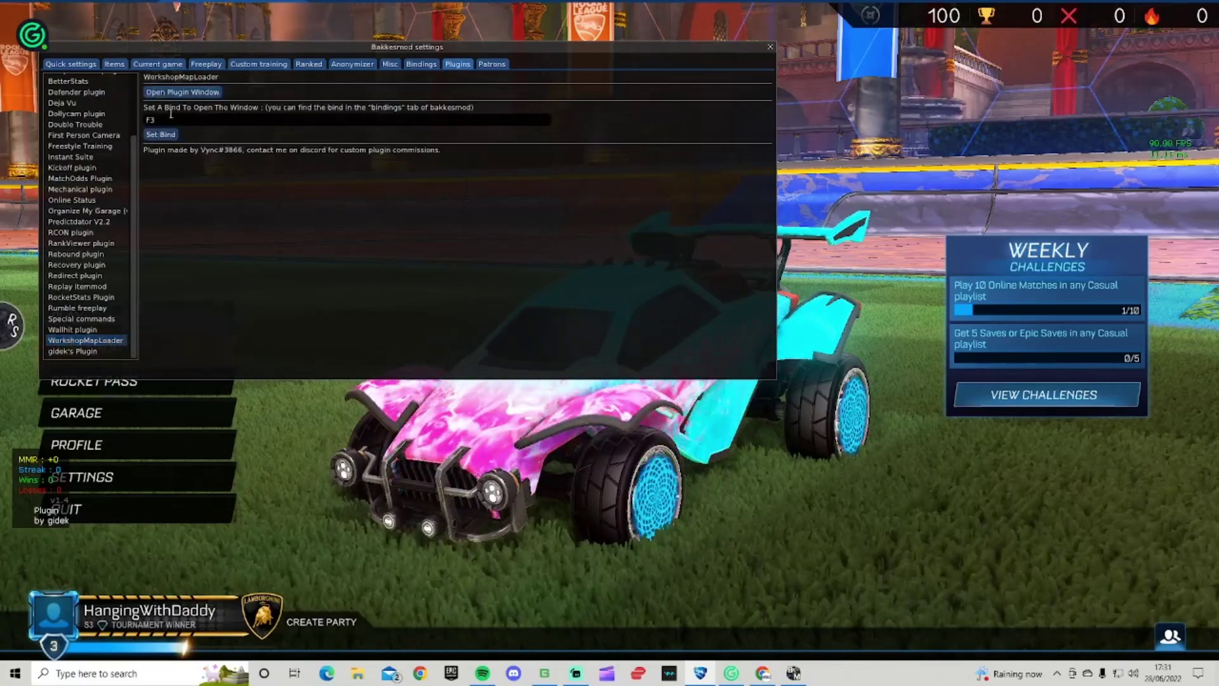
left_click(202, 92)
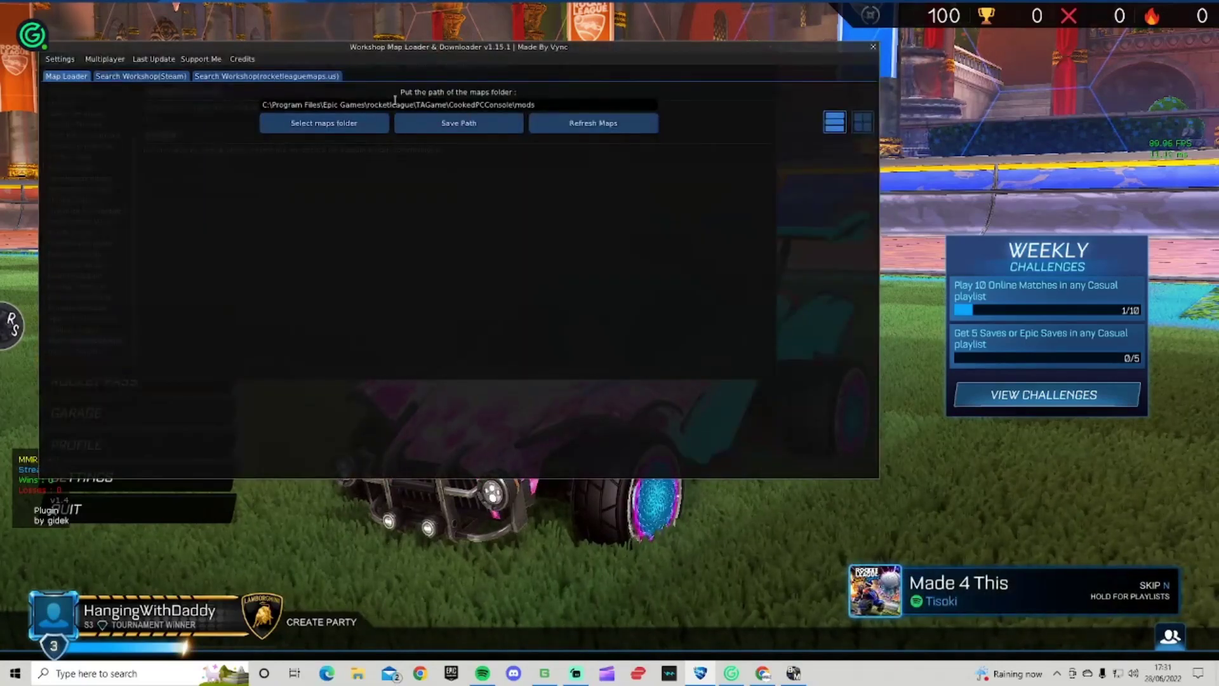
Search the Steam workshop for "rings" and download the map "Speed Jump: Rings 1 - By dmc".
left_click(140, 76)
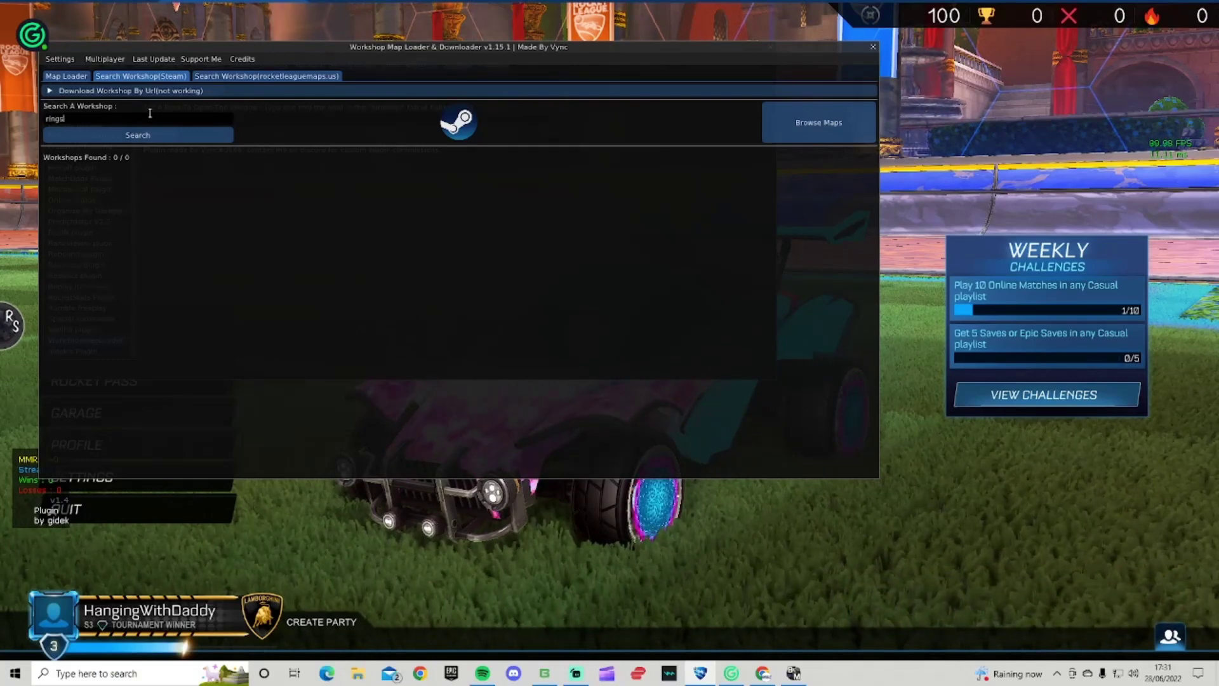
left_click(177, 135)
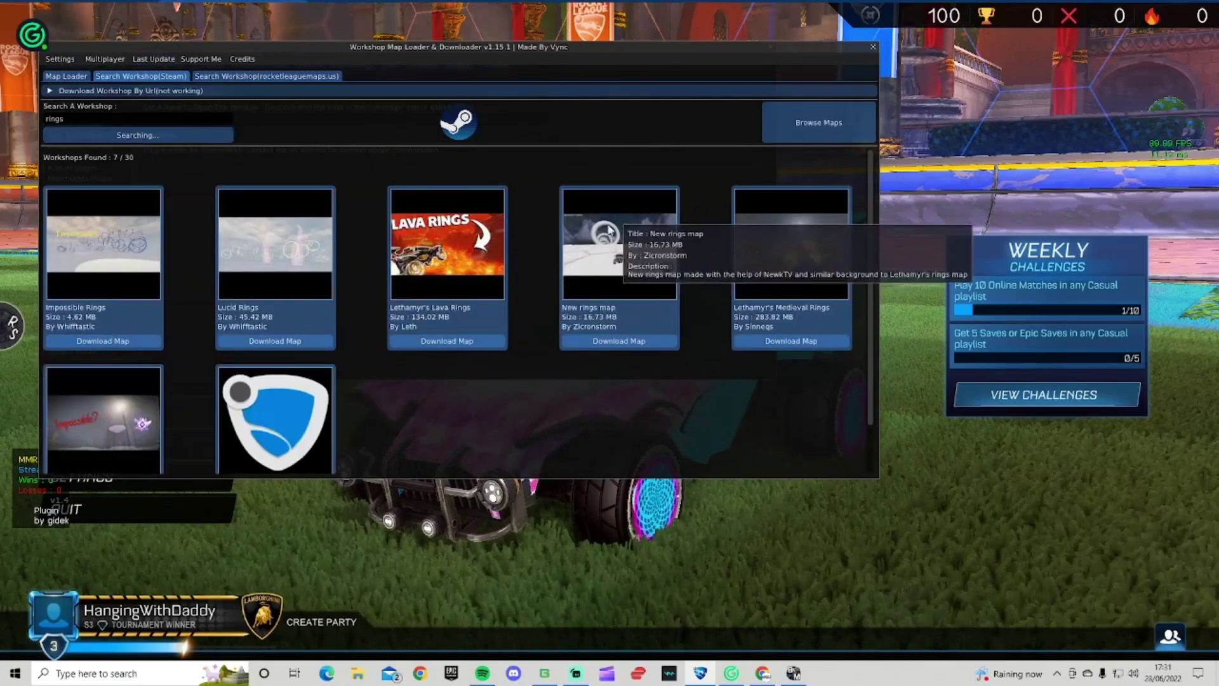
scroll(472, 279, "down", 3)
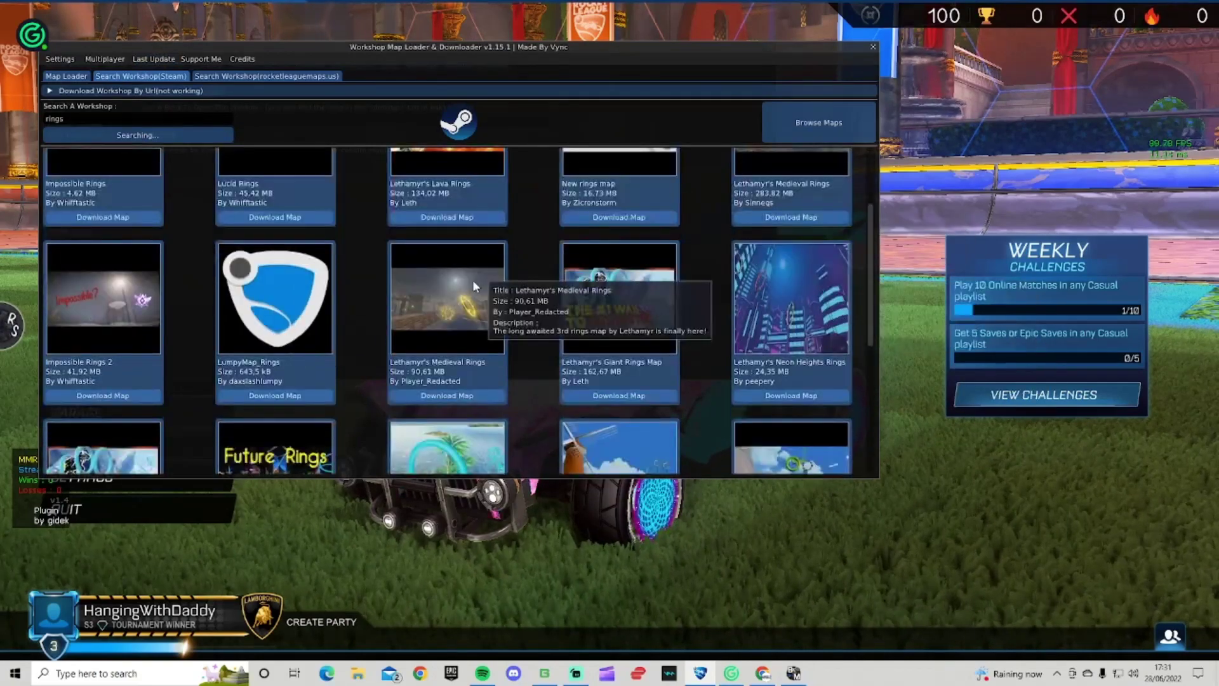
scroll(248, 310, "down", 1)
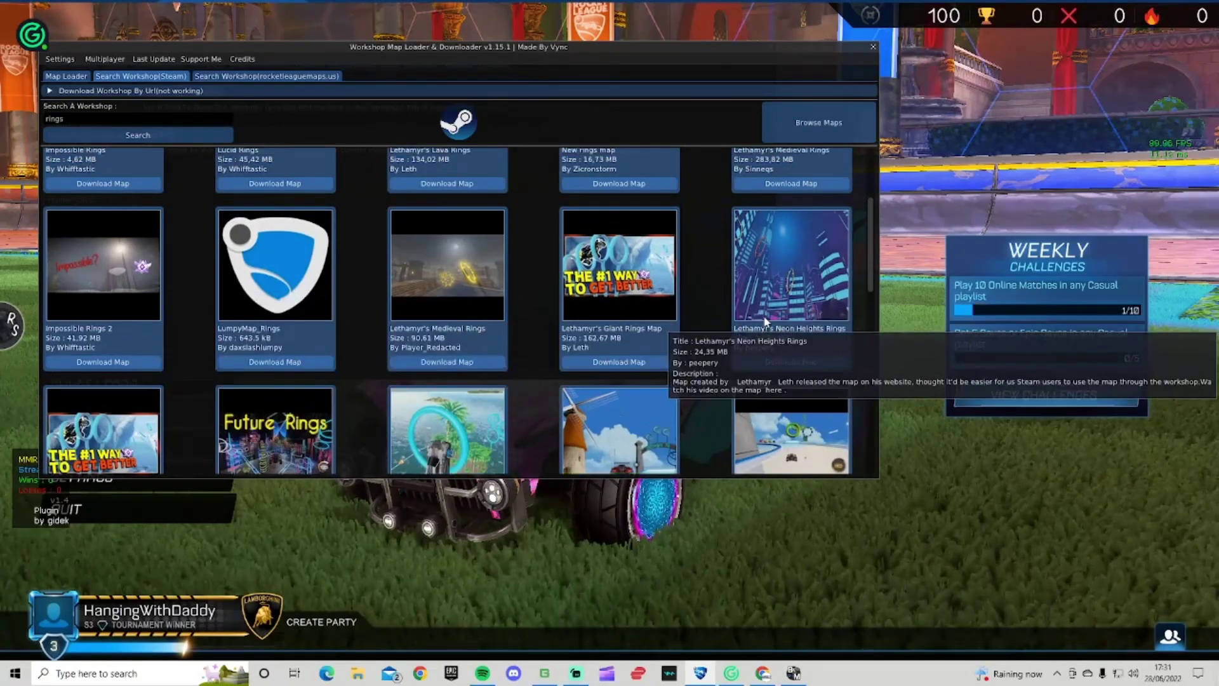
scroll(762, 343, "down", 3)
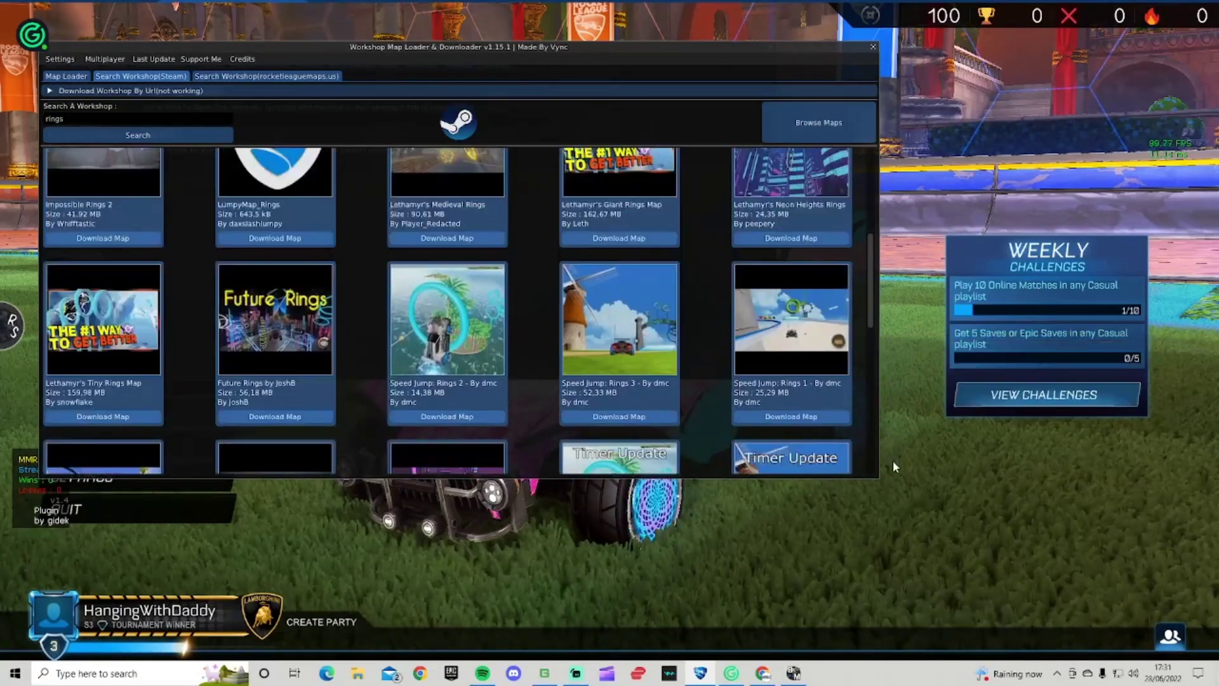
left_click(820, 414)
left_click(554, 364)
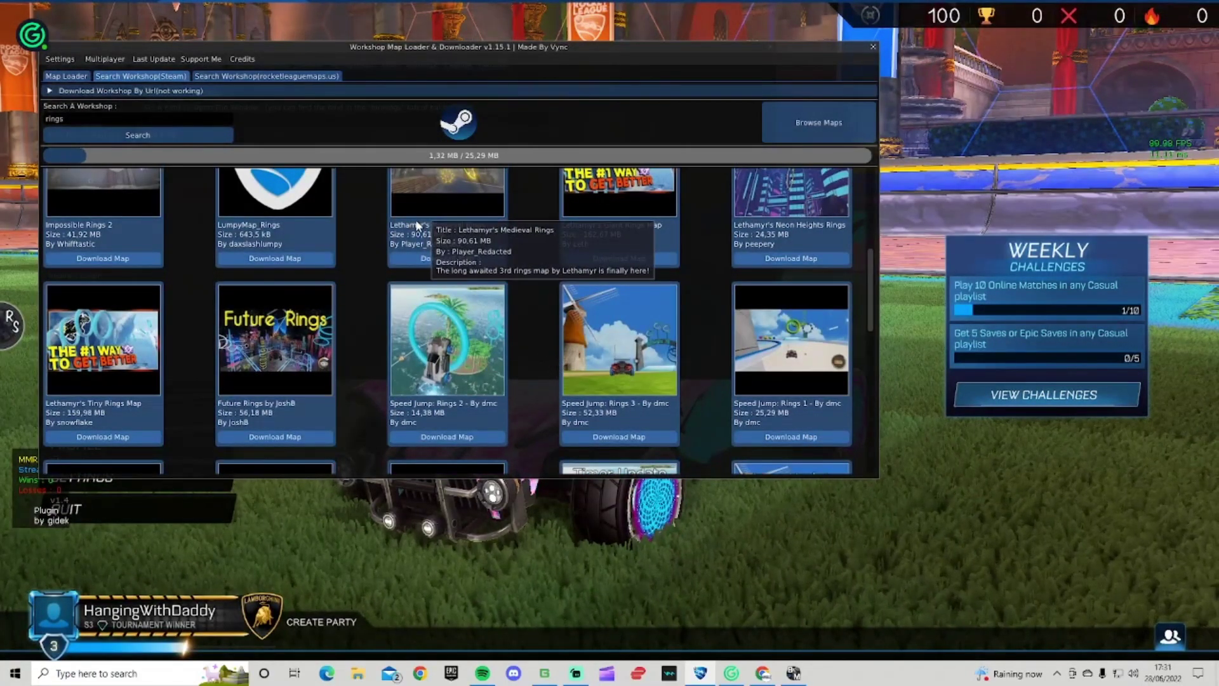
scroll(413, 247, "down", 1)
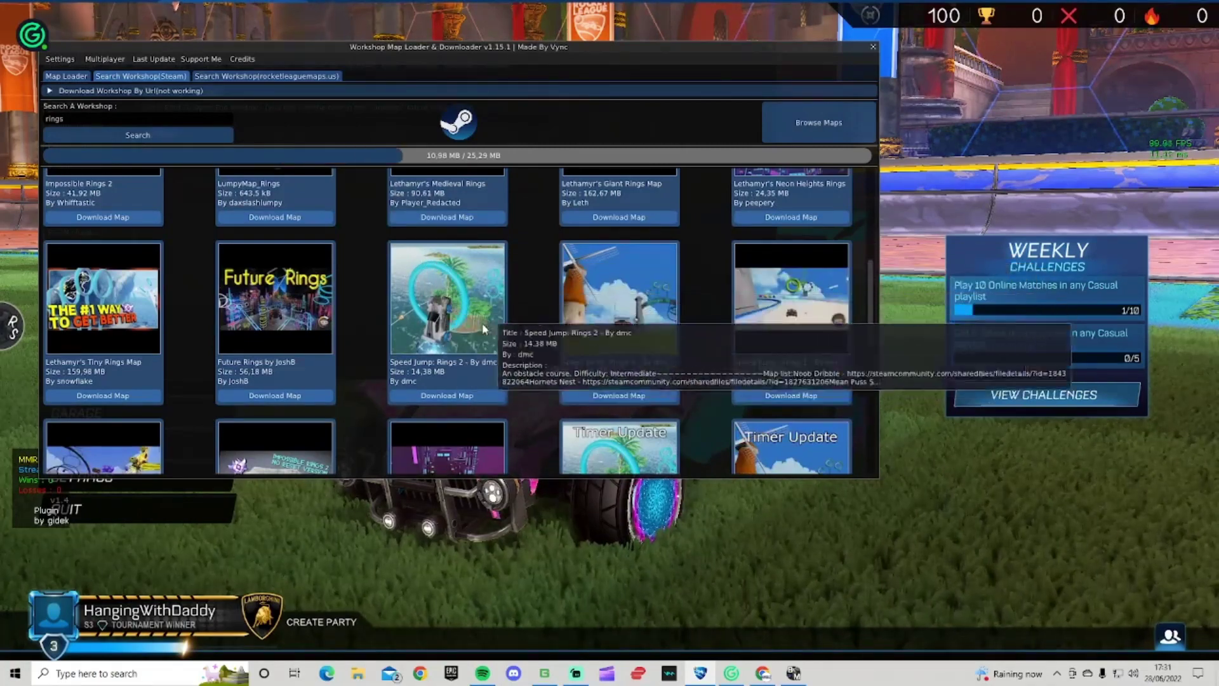
scroll(641, 324, "down", 1)
scroll(627, 322, "down", 2)
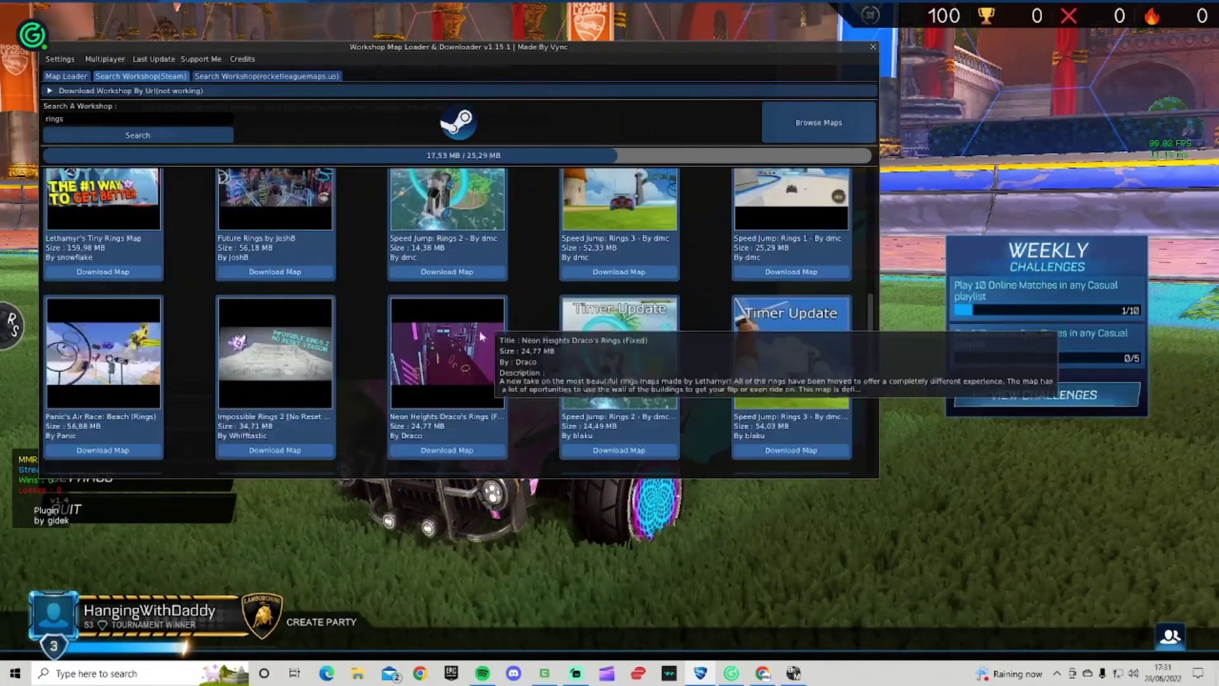
Launch the downloaded map "Speed Jump: Rings 1 - By dmc" from the Map Loader in Solo mode.
scroll(725, 285, "up", 2)
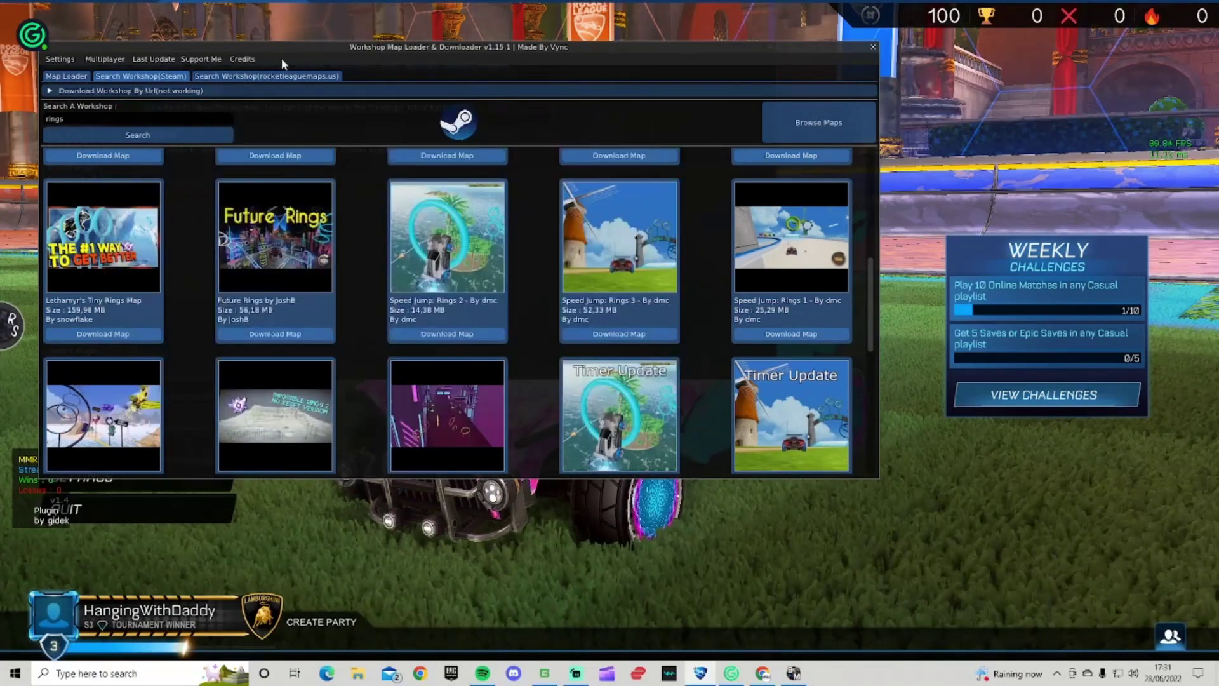
left_click(87, 79)
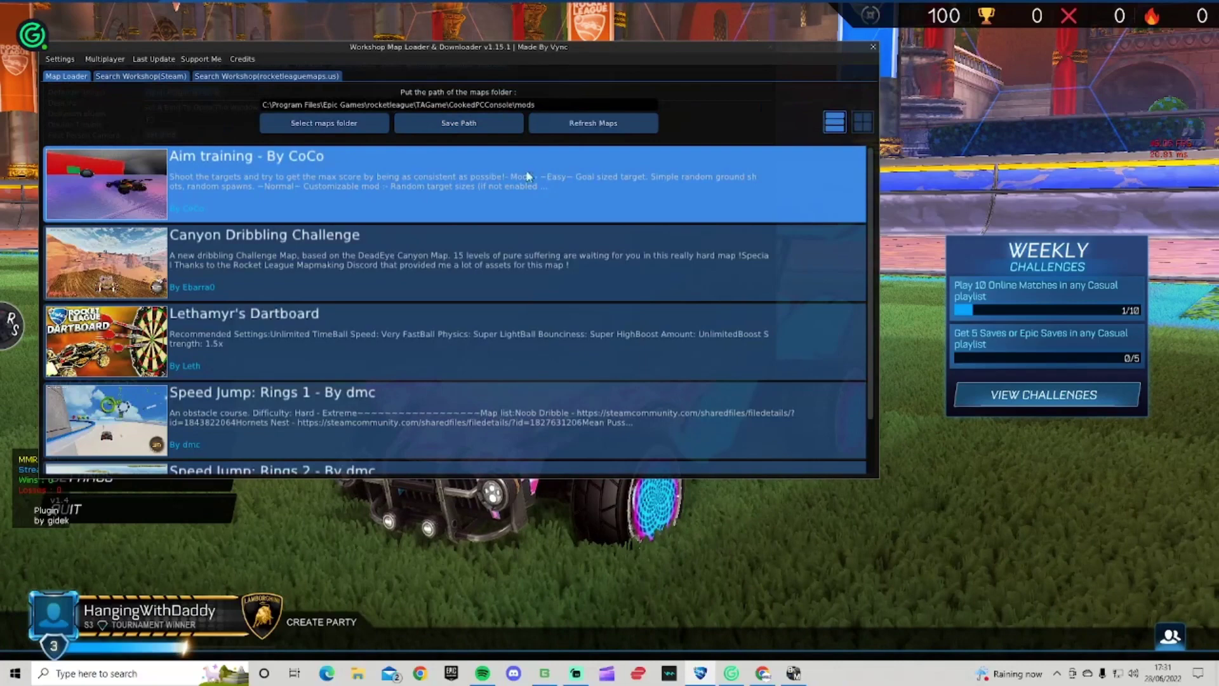
scroll(242, 203, "down", 1)
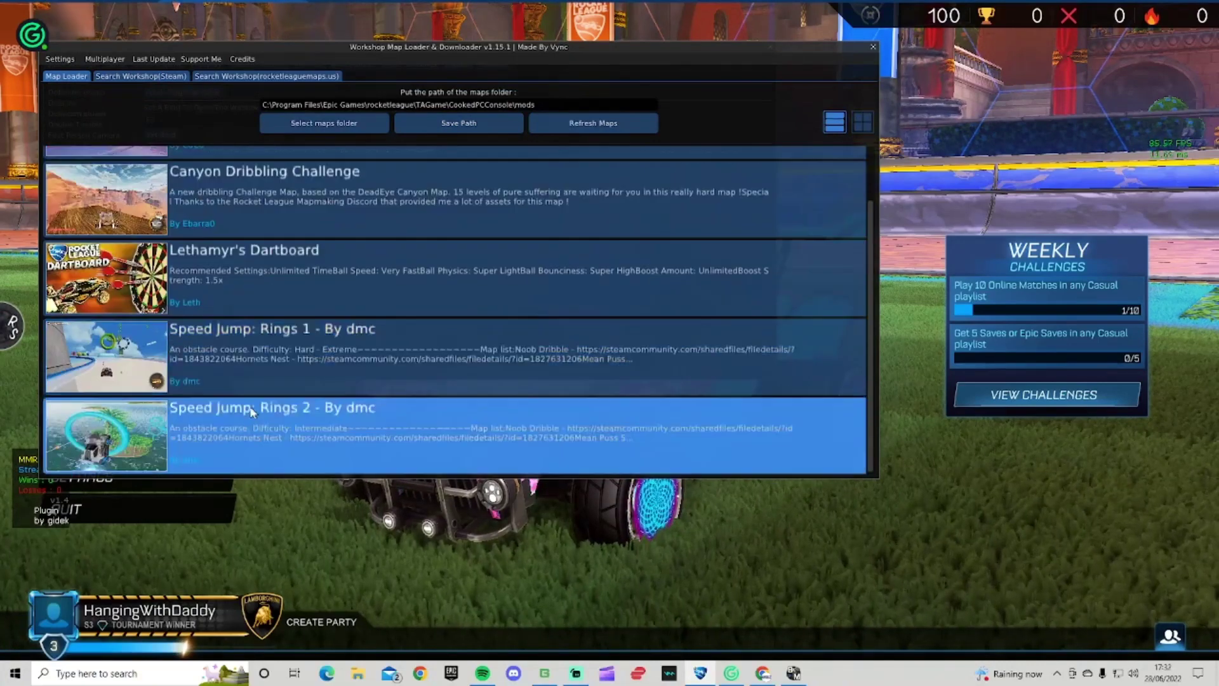
left_click(256, 374)
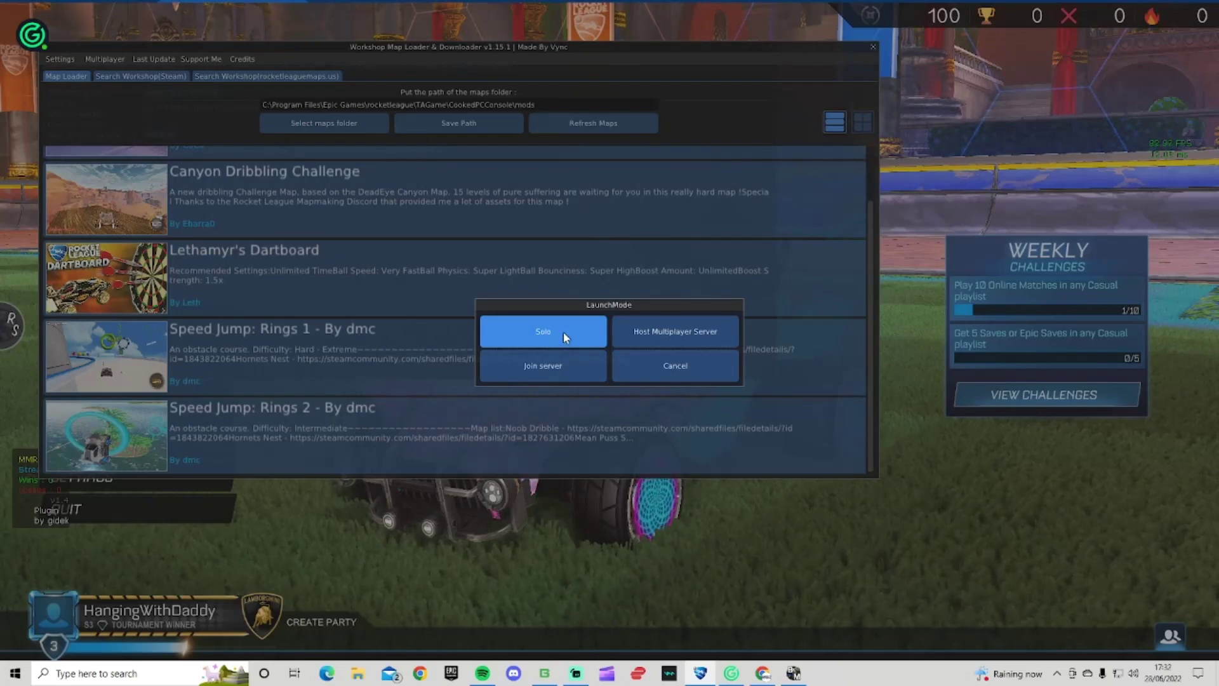
left_click(563, 331)
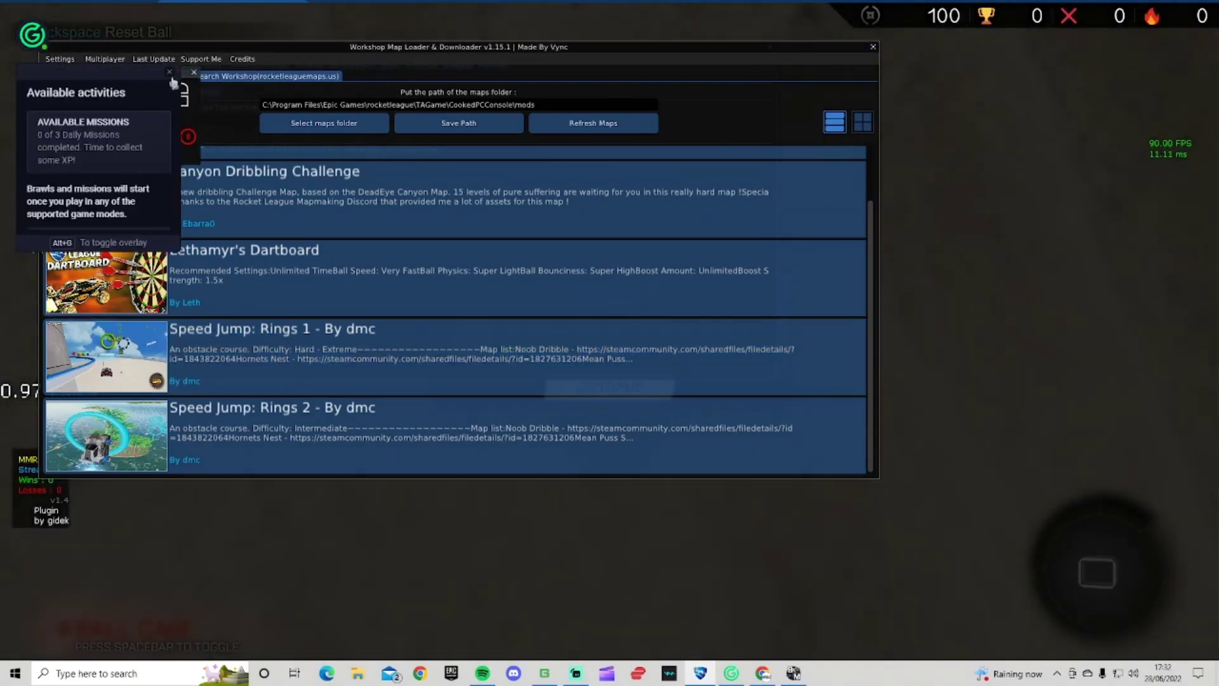
Close the activities overlay, the map loader and the BakkesMod settings, and dismiss the map's limited boost notice to start playing.
left_click(170, 73)
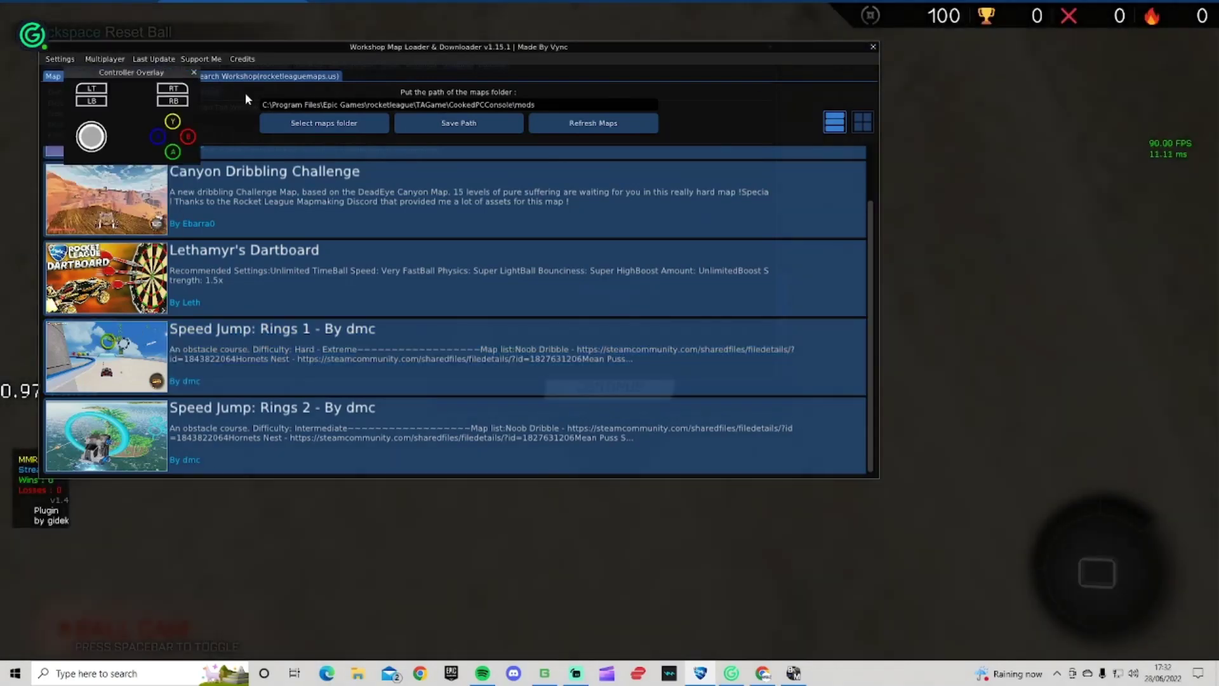
left_click(872, 46)
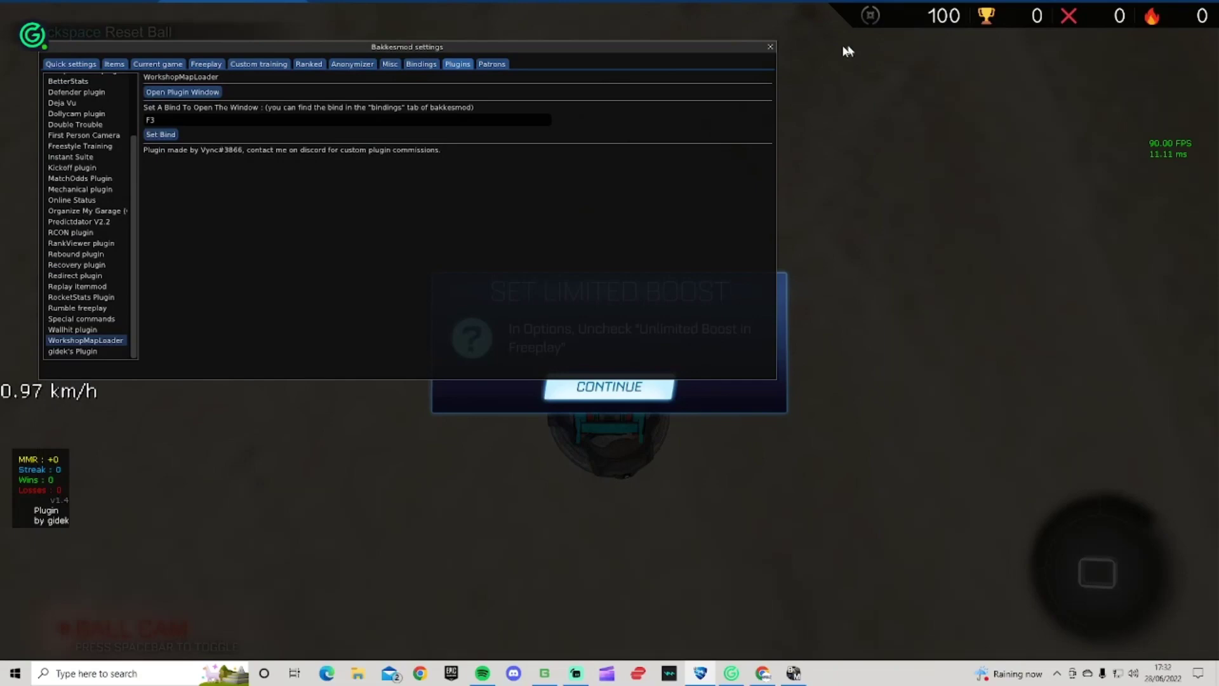
left_click(769, 47)
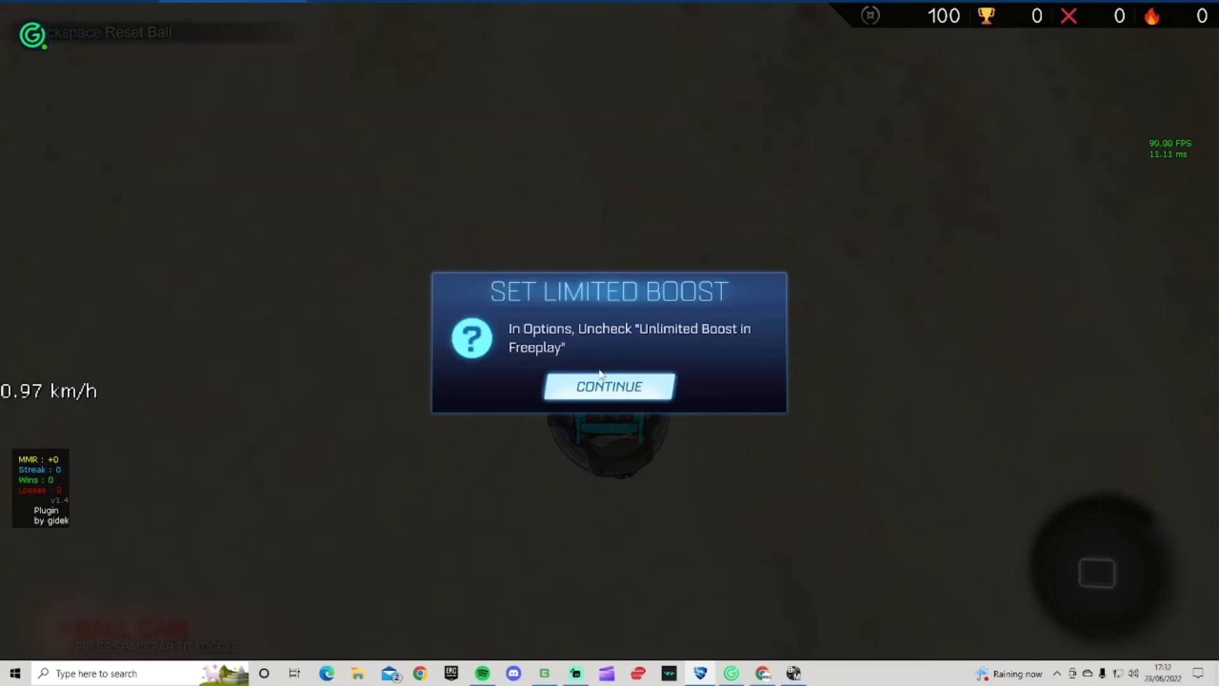
key("Return")
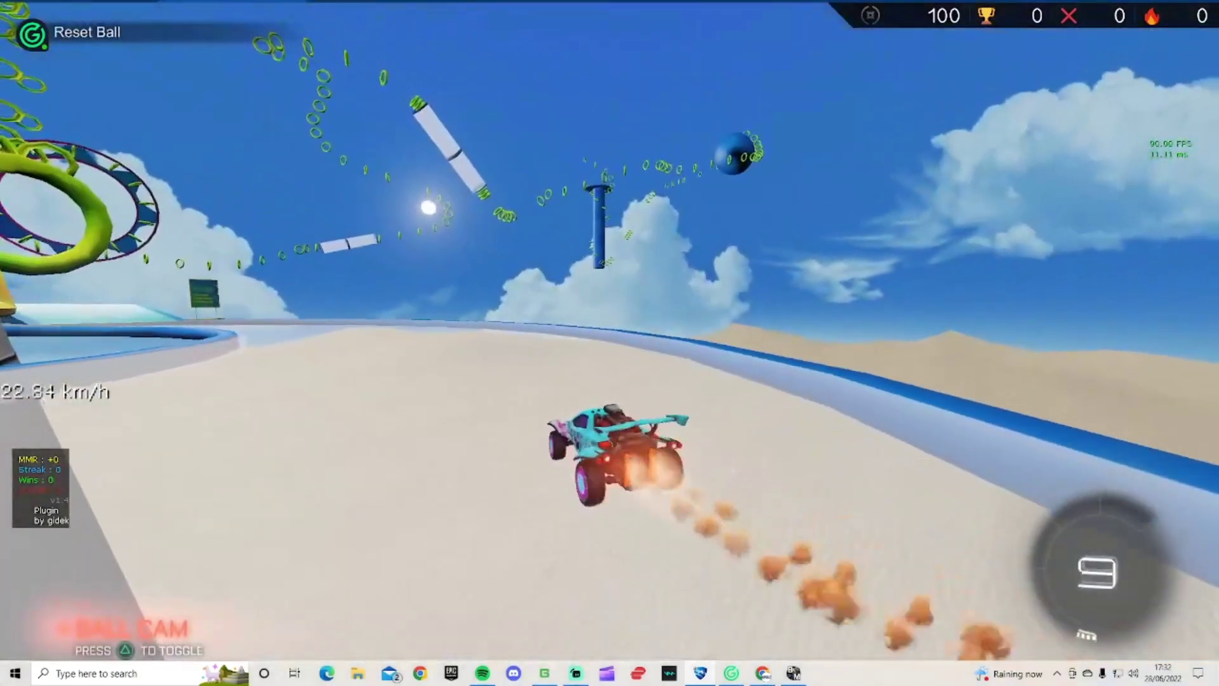